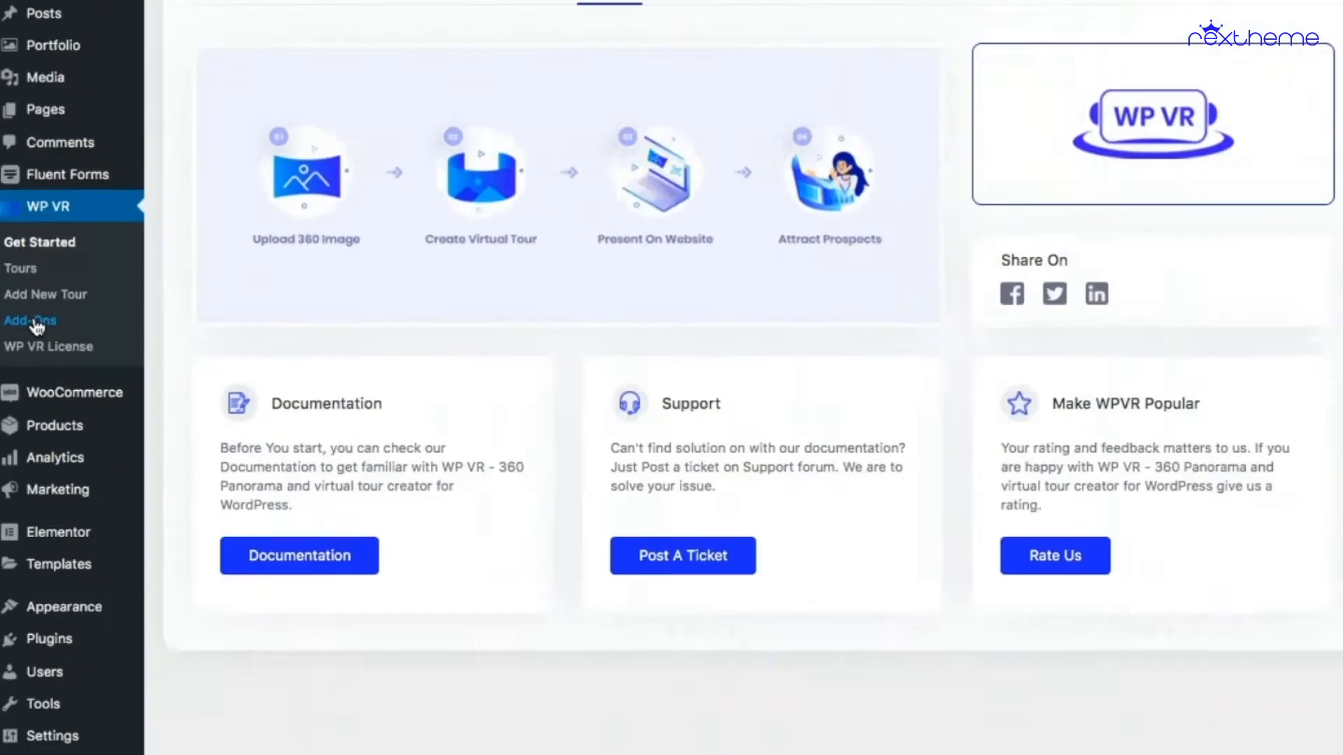
click(97, 391)
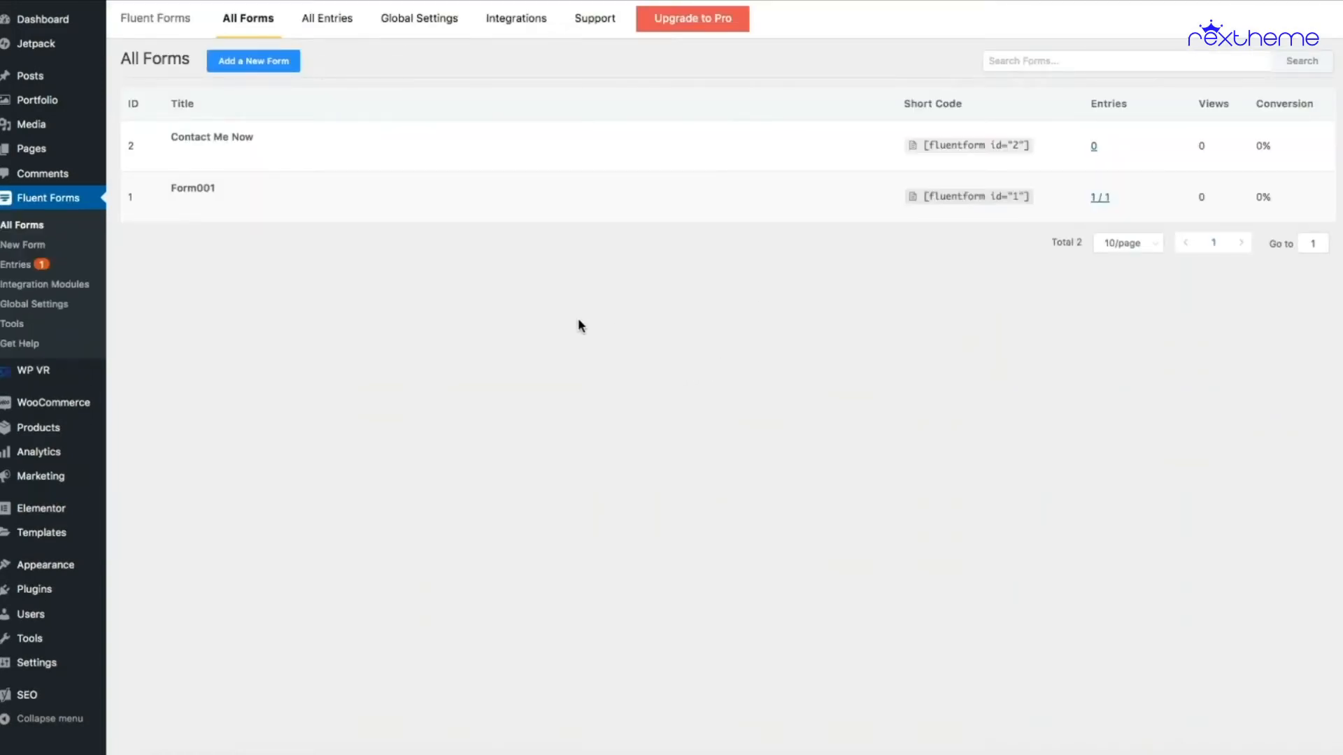
mouse_move(258, 135)
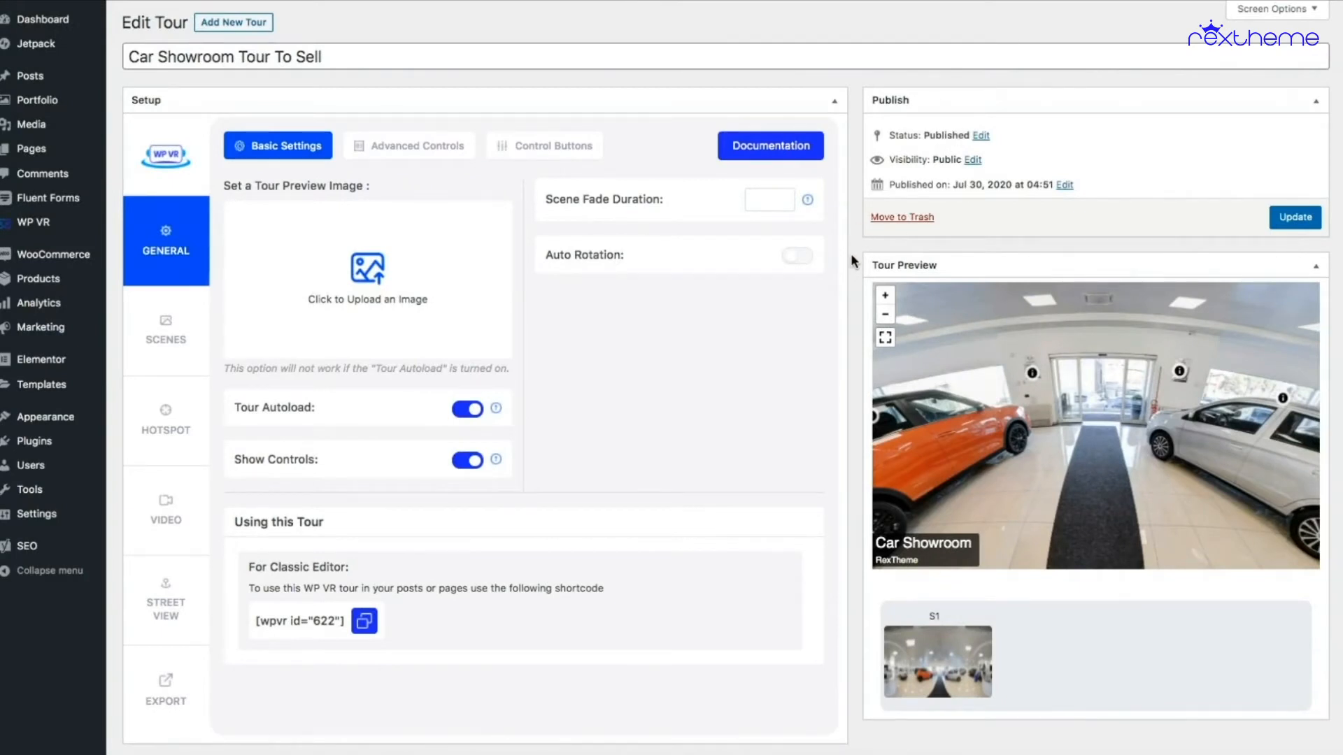
drag(970, 370, 1003, 361)
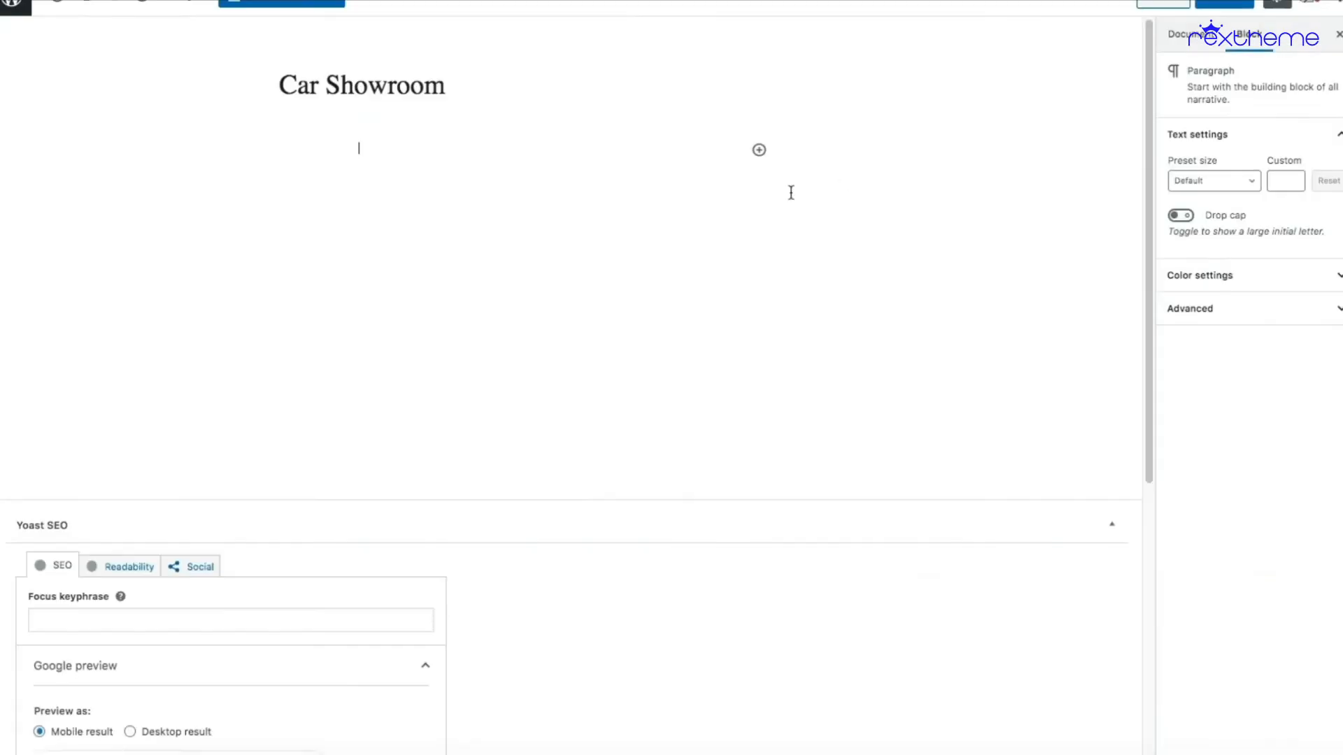
Step: Add a WPVR block below the Car Showroom page title and assign the Car Showroom Tour To Sell tour to it
click(760, 150)
click(943, 286)
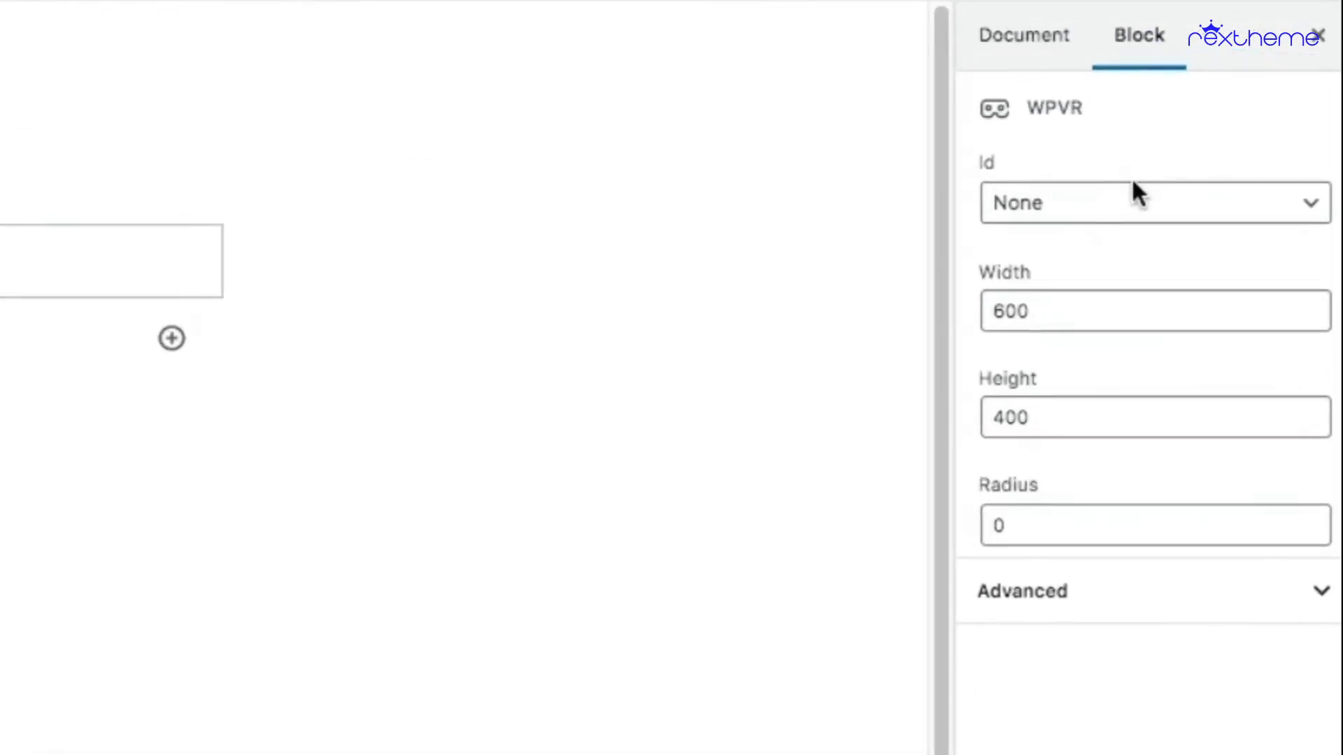
click(1310, 210)
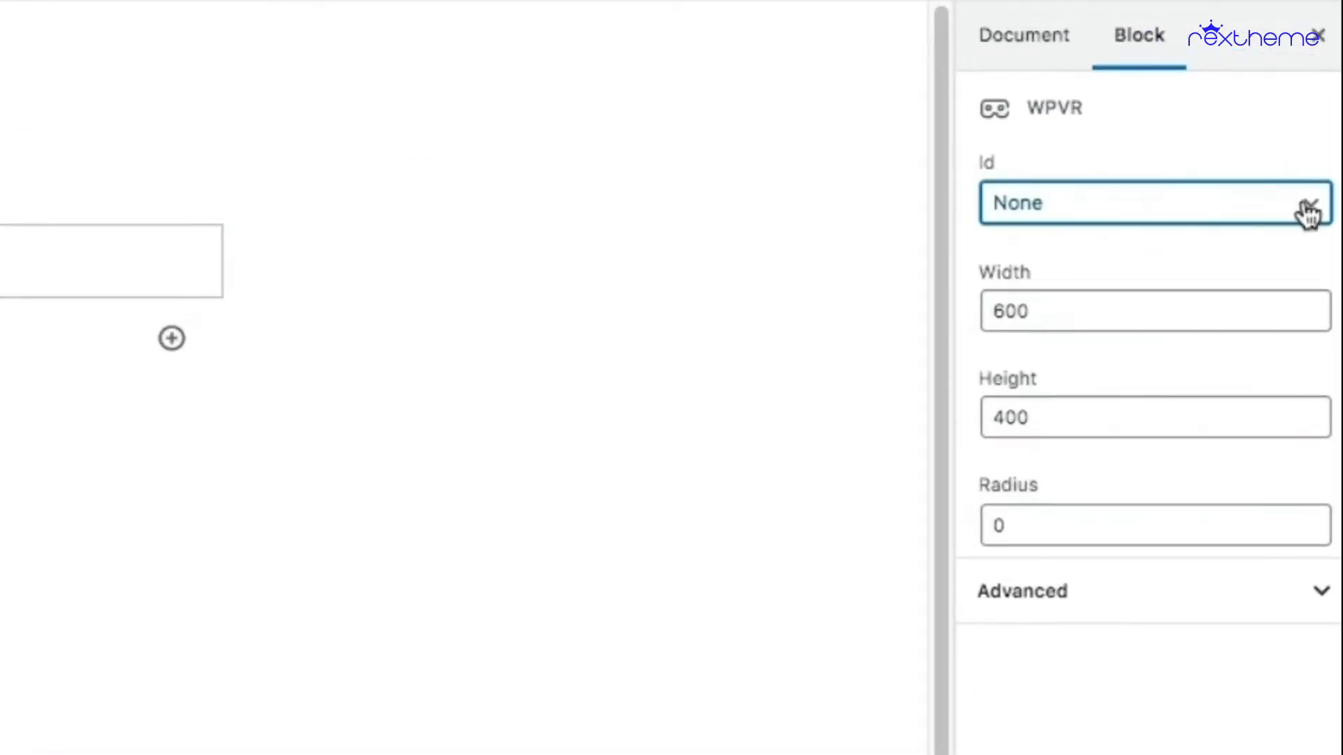
click(1238, 225)
Step: Set the WPVR block's width to 100% and replace its height value
click(1019, 307)
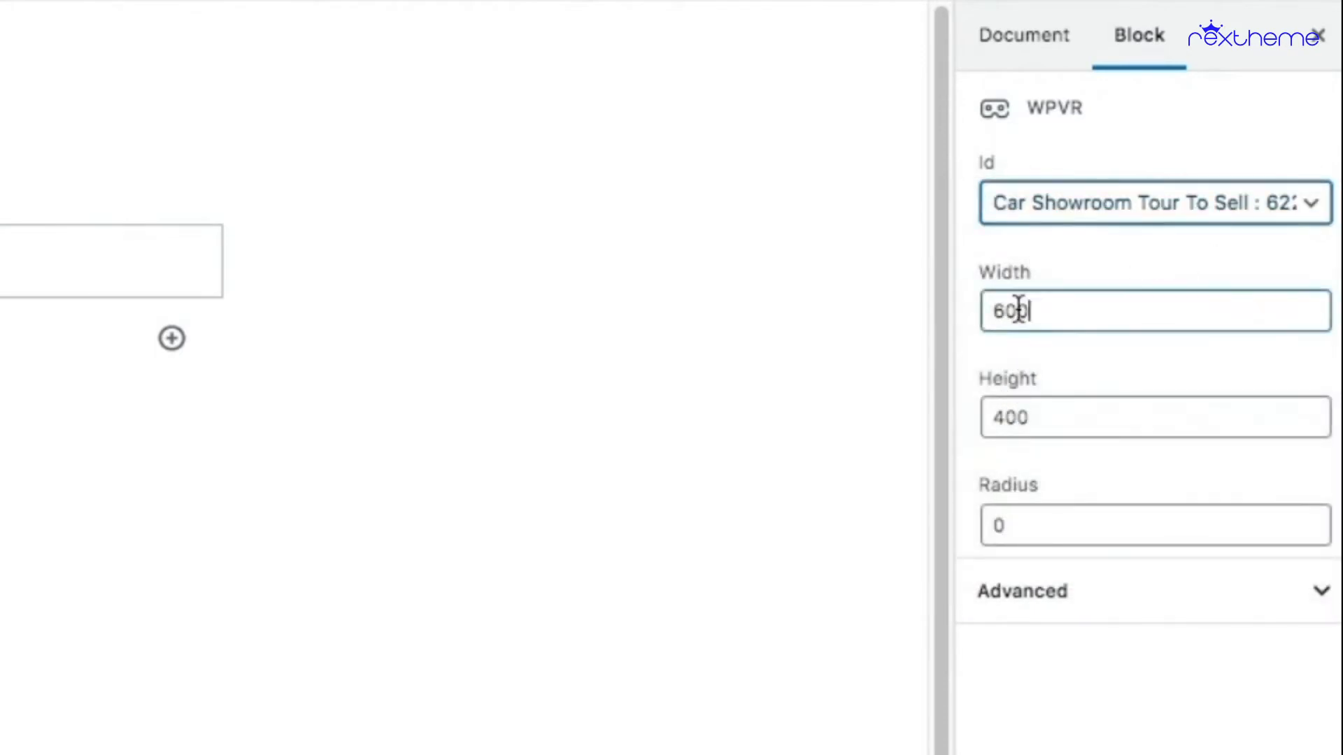
drag(1019, 308, 998, 309)
text(100%)
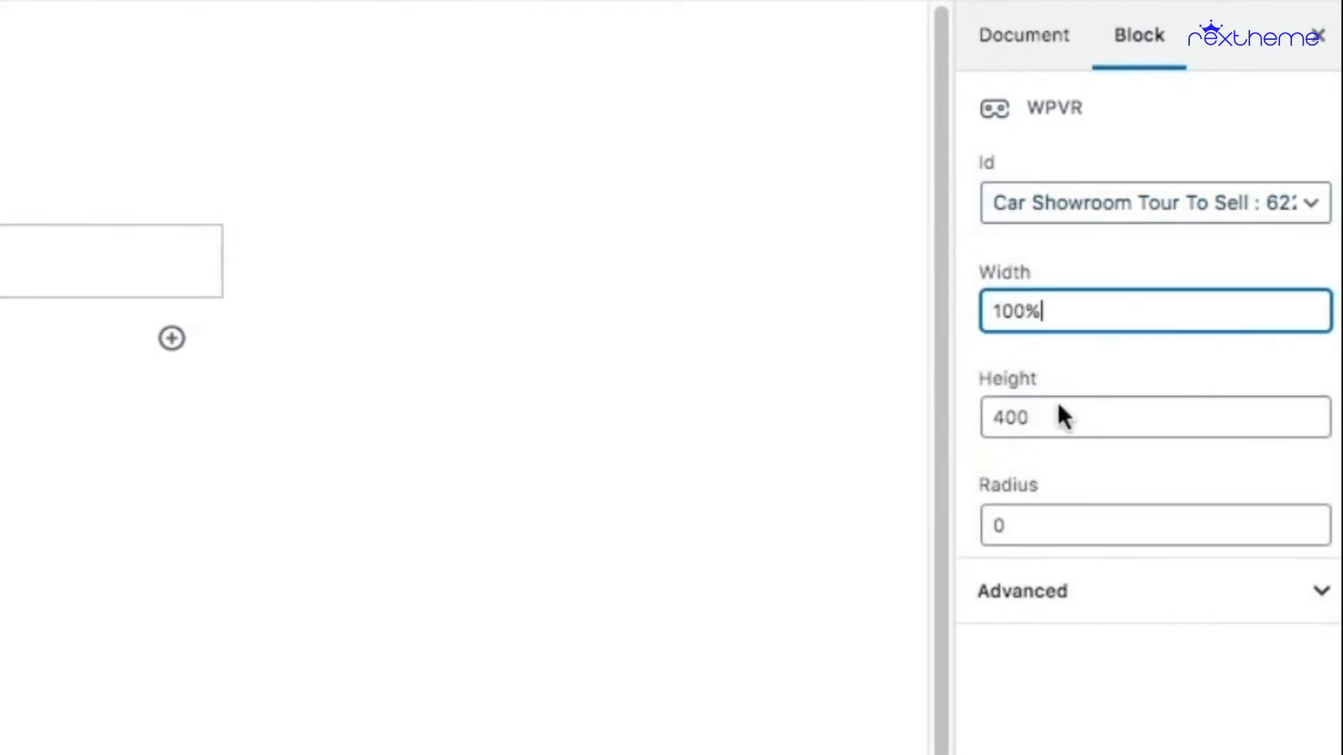
drag(1007, 417, 980, 417)
text(7)
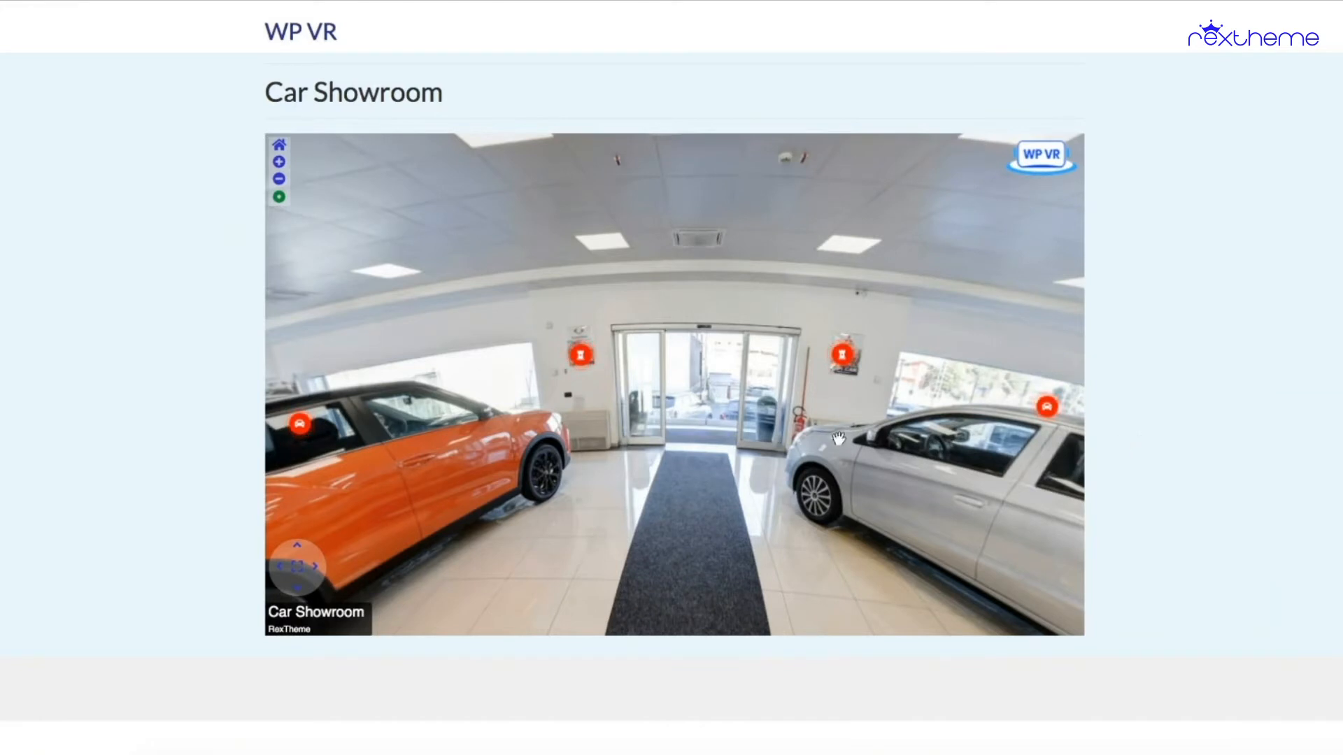
Step: Look around the published Car Showroom tour, examining the orange car and the area near the entrance
drag(660, 421, 956, 456)
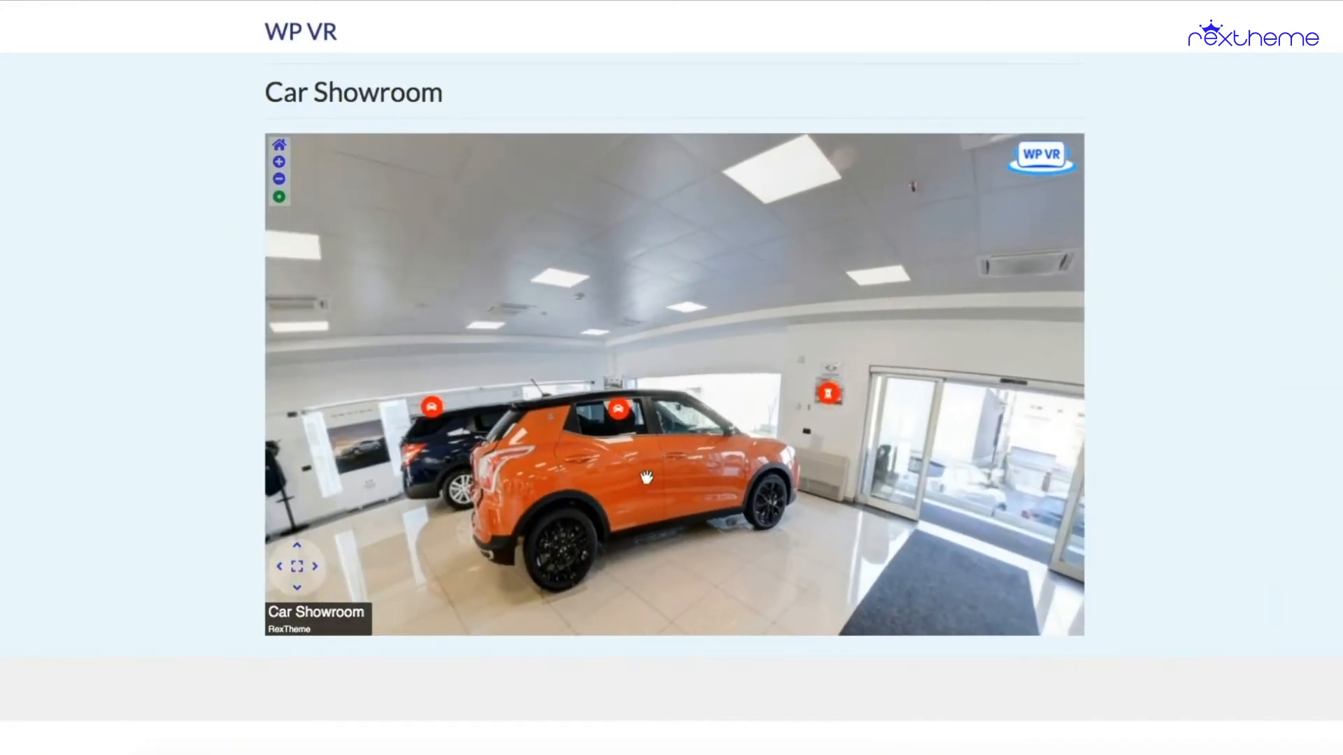
drag(647, 477, 703, 503)
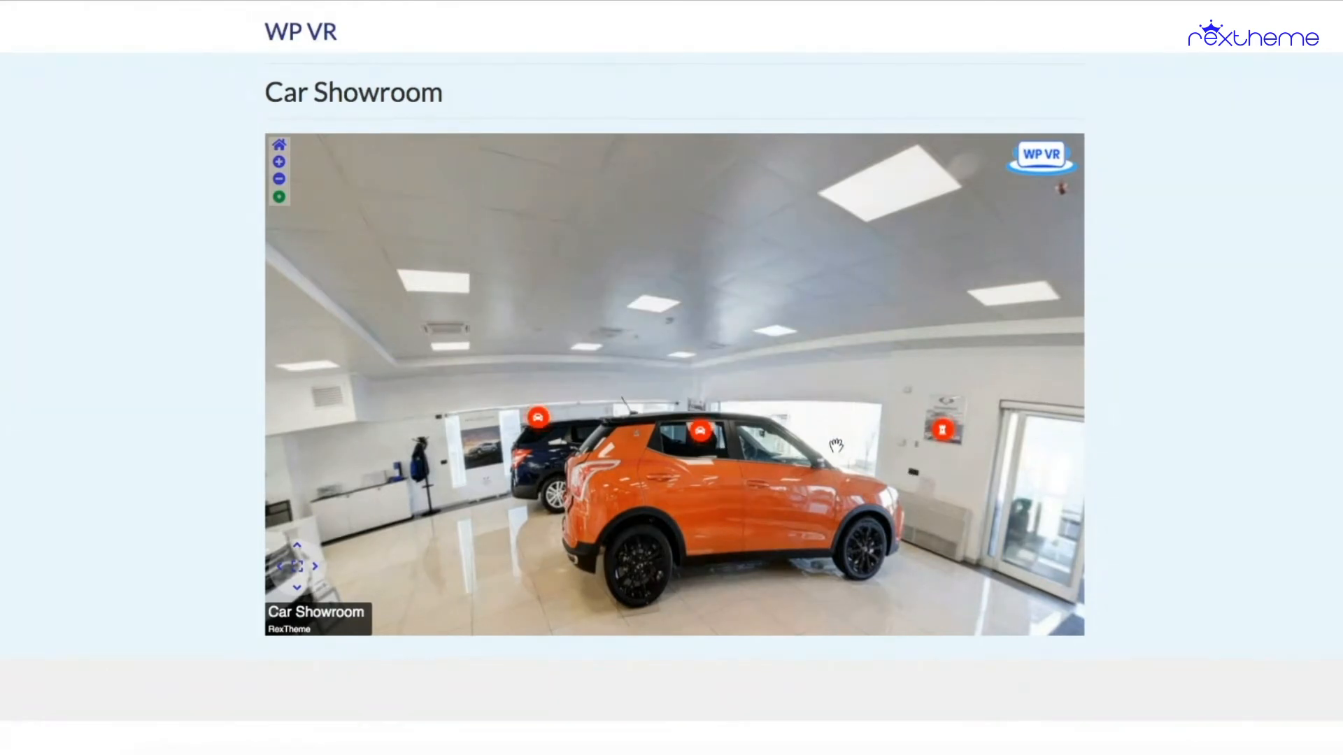
drag(917, 489, 706, 460)
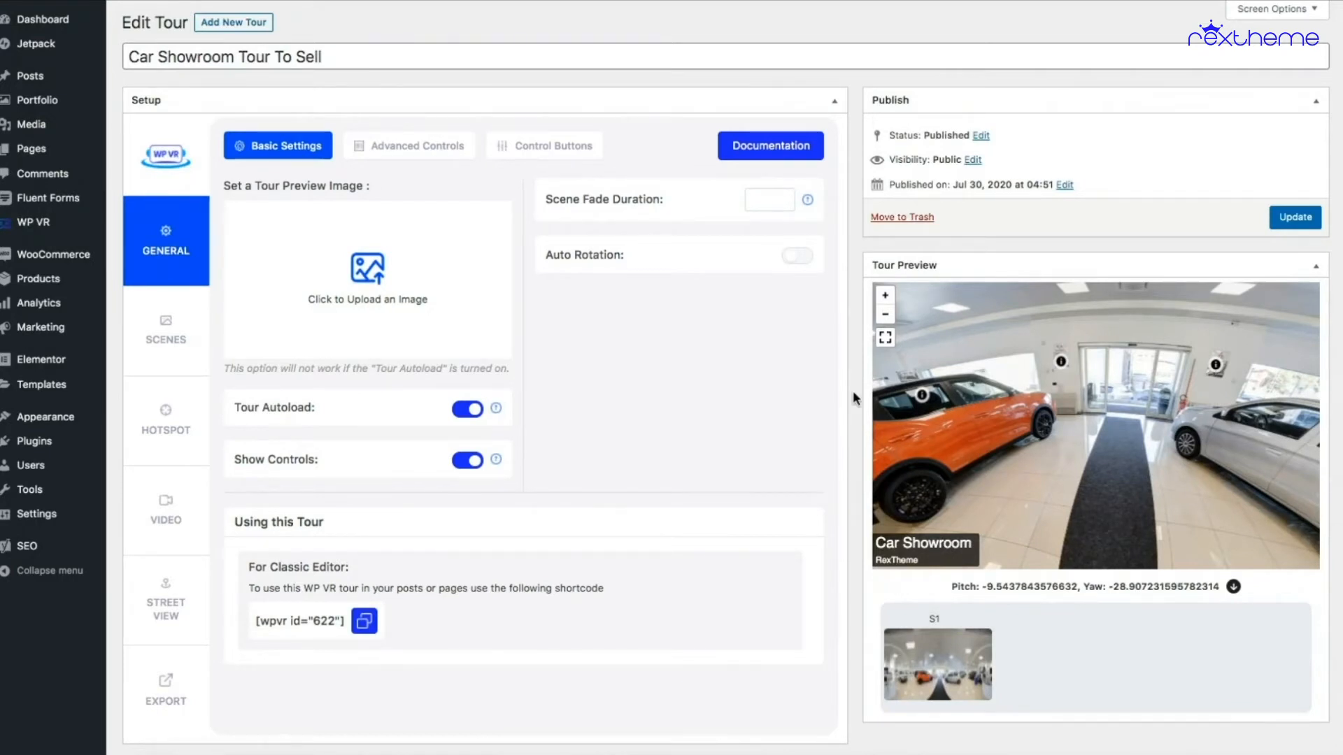
Step: Add a new hotspot to the tour at the entrance doors, at about pitch -20.19 and yaw 6.08
click(185, 339)
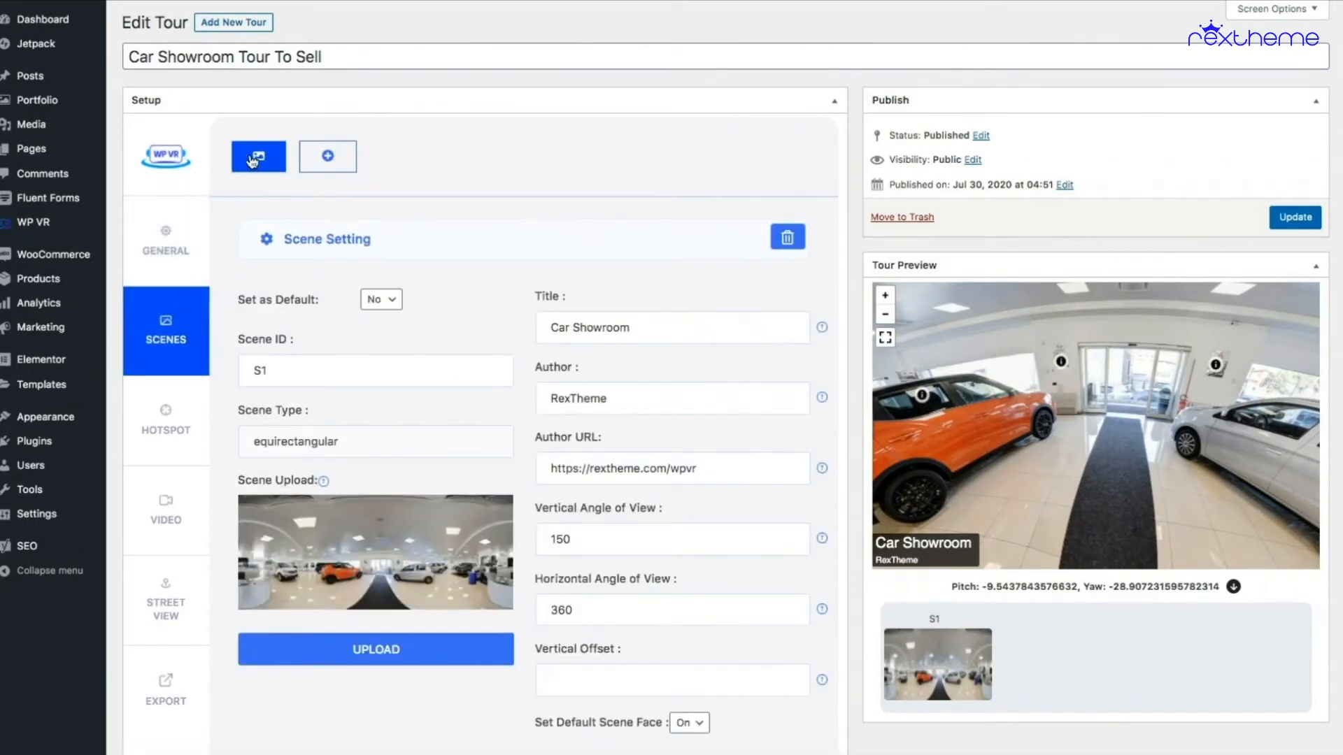
click(198, 406)
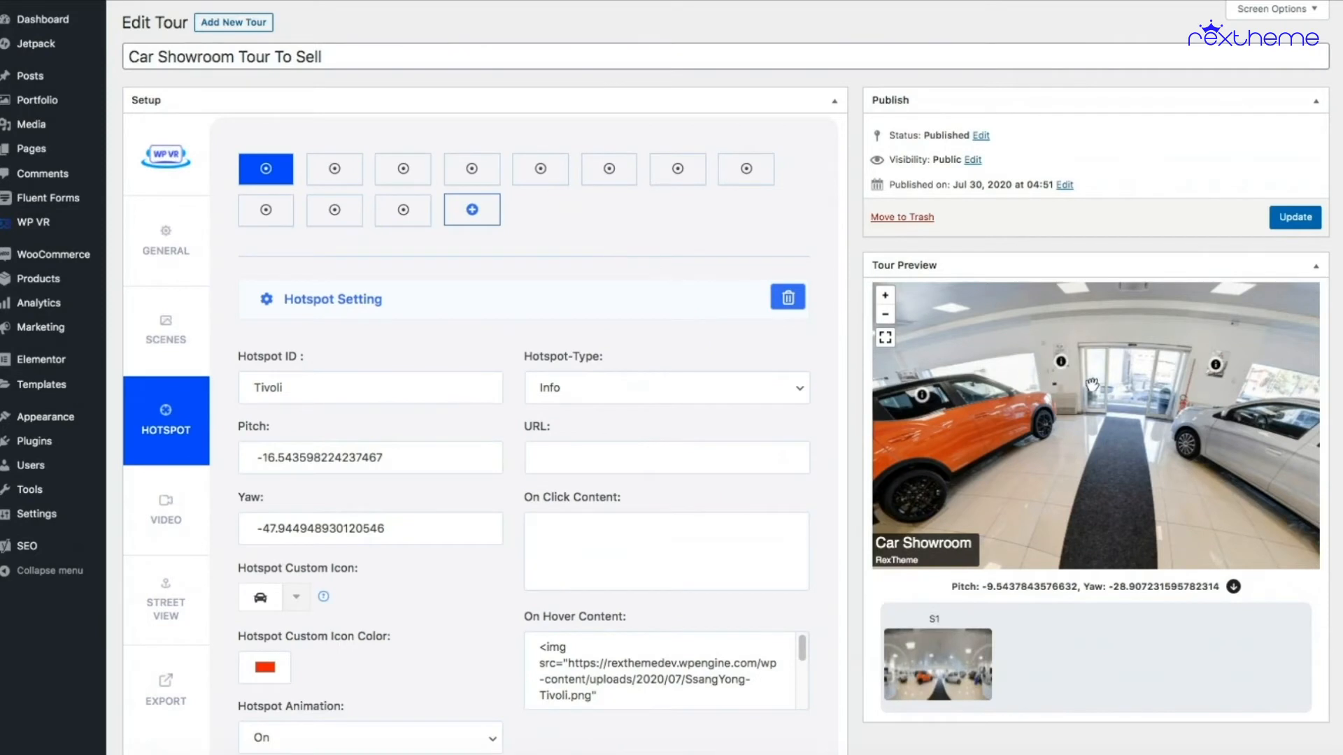
drag(1131, 369, 1098, 405)
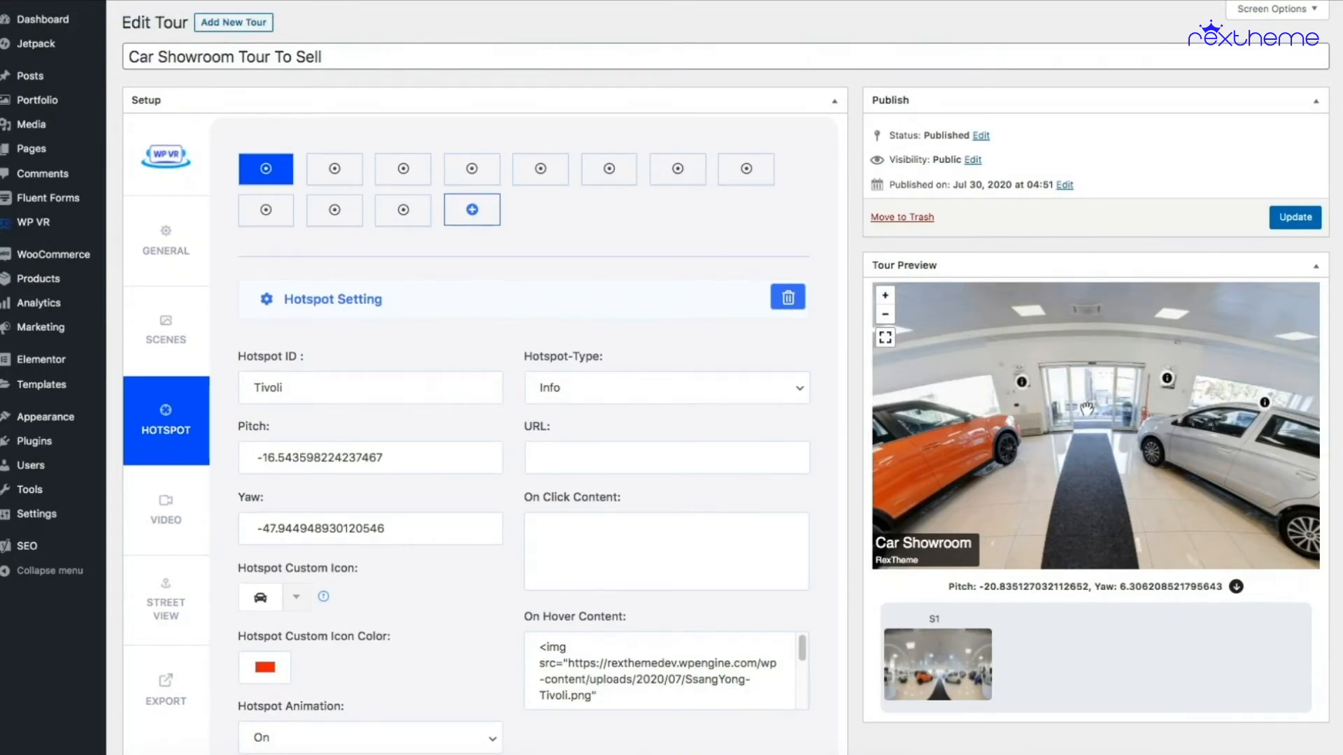
click(1086, 406)
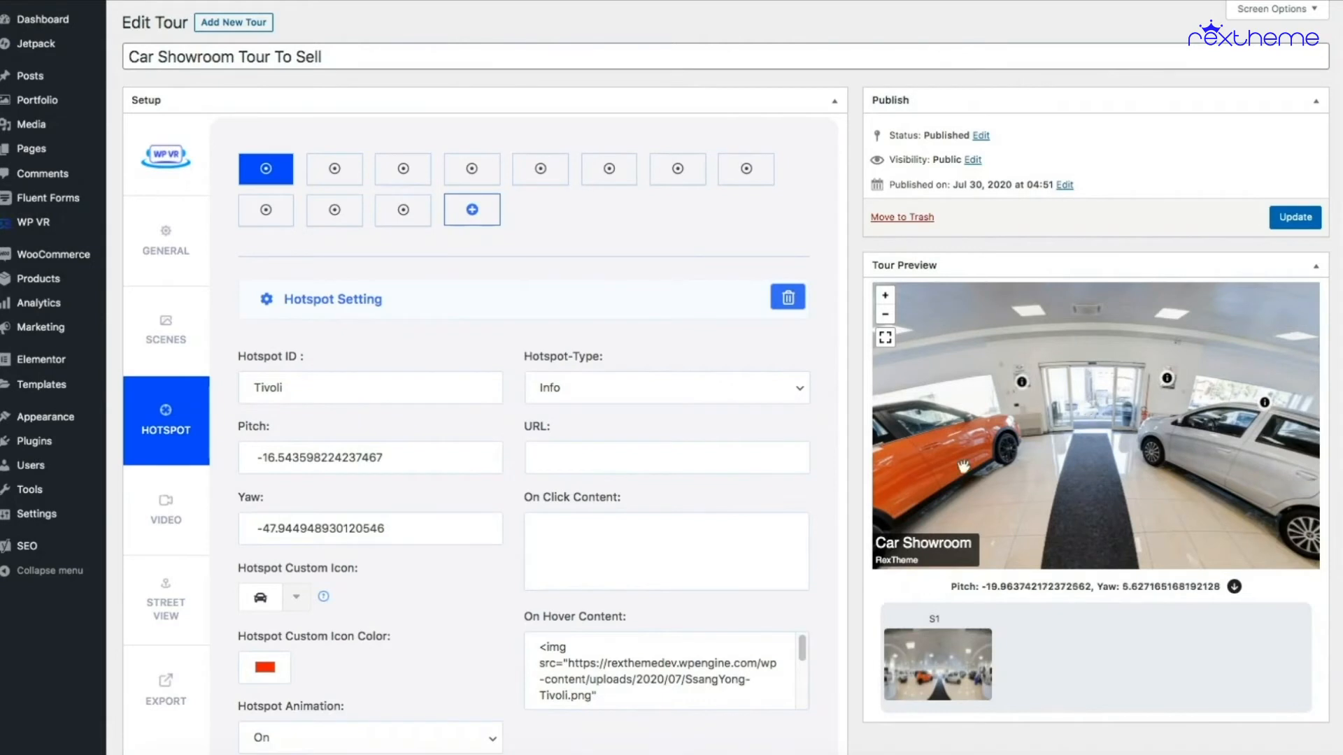
click(473, 213)
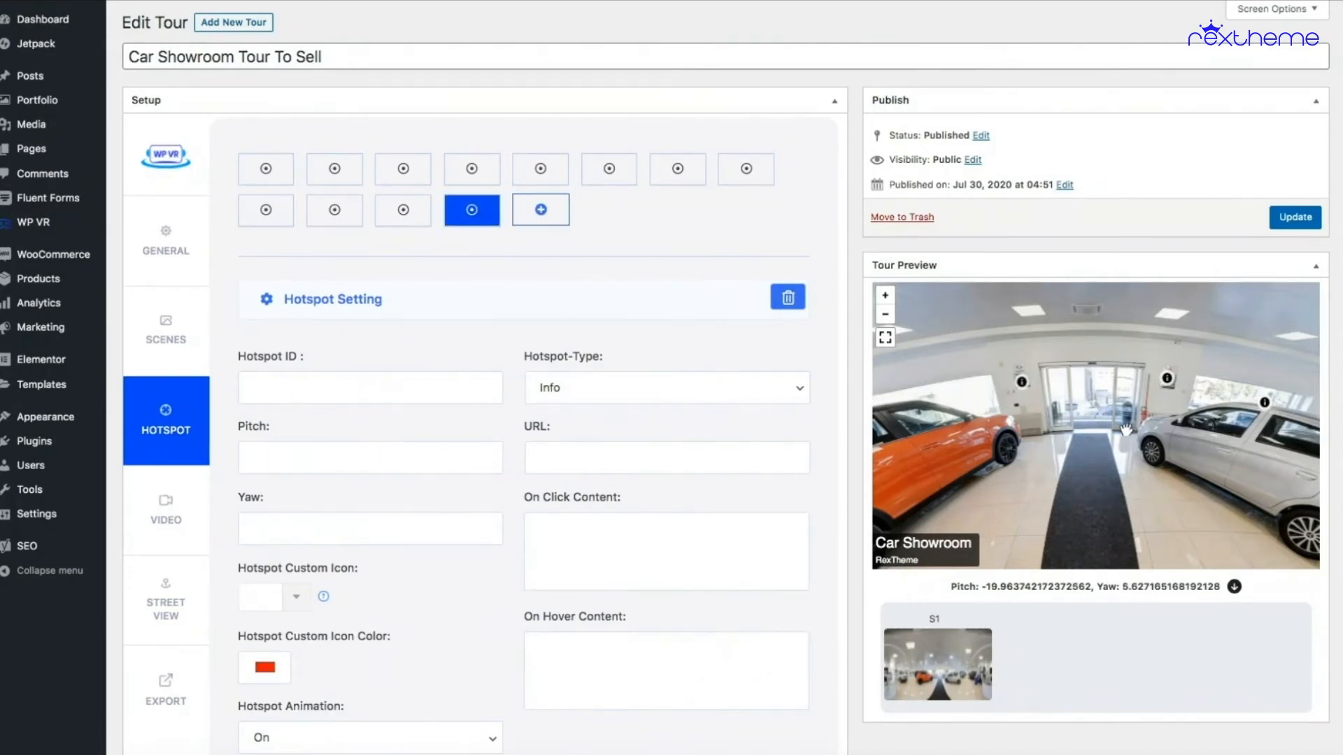
click(1097, 414)
click(1236, 587)
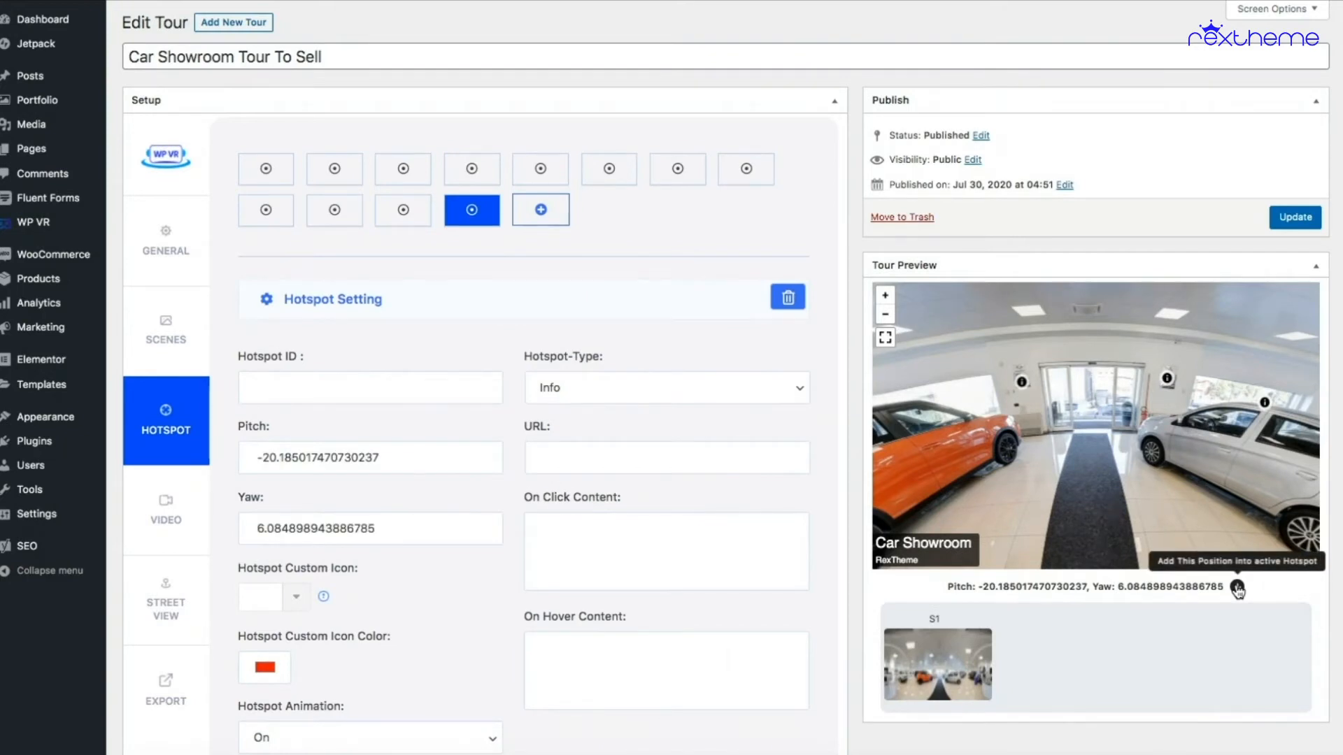
Step: Give the new hotspot the ID Contactme and make it a Fluent Forms hotspot that uses the Contact Me Now form
click(405, 390)
text(Contactme)
click(619, 385)
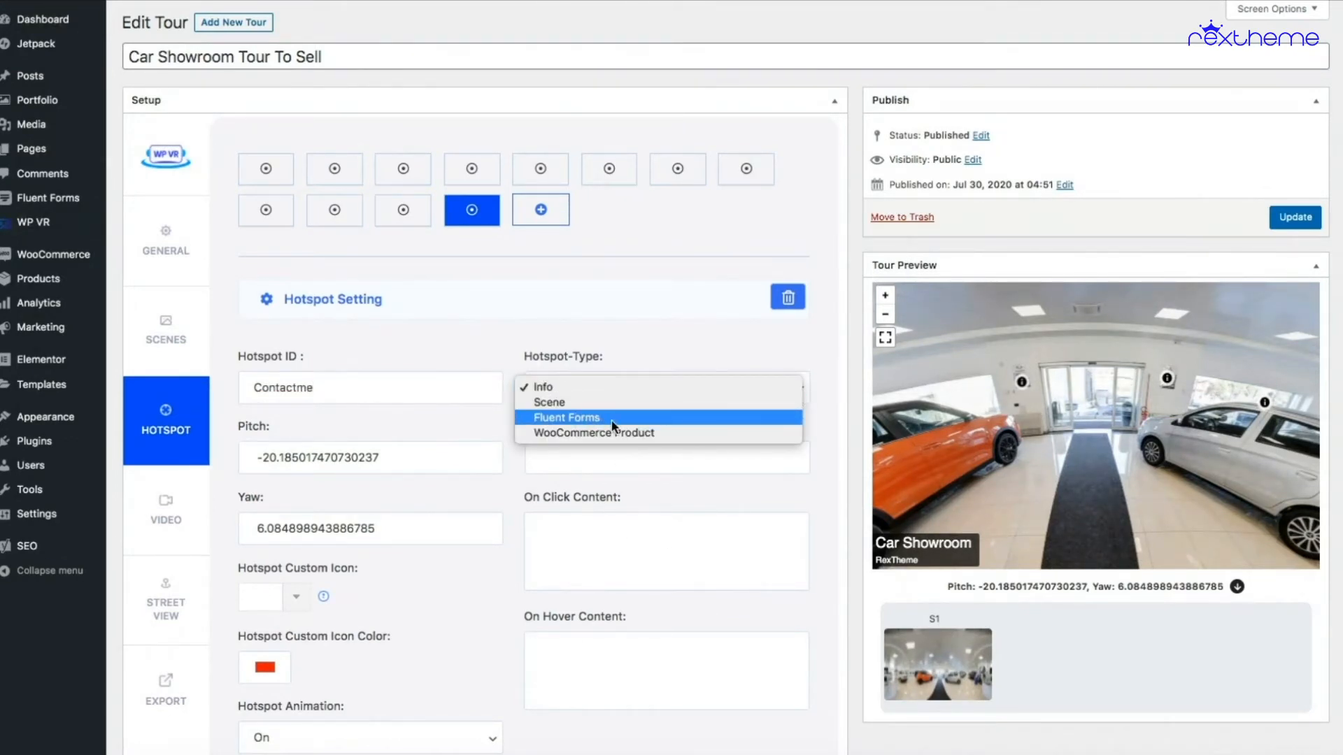
click(558, 417)
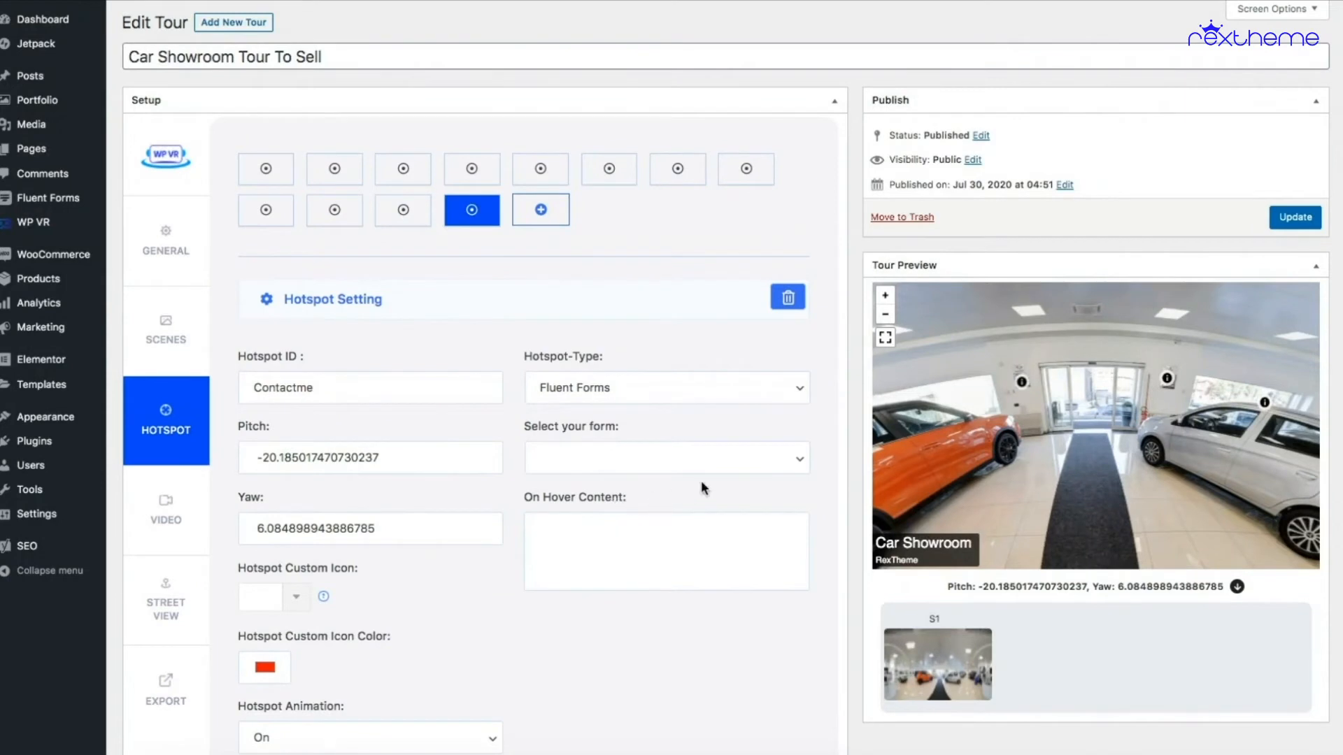
click(710, 459)
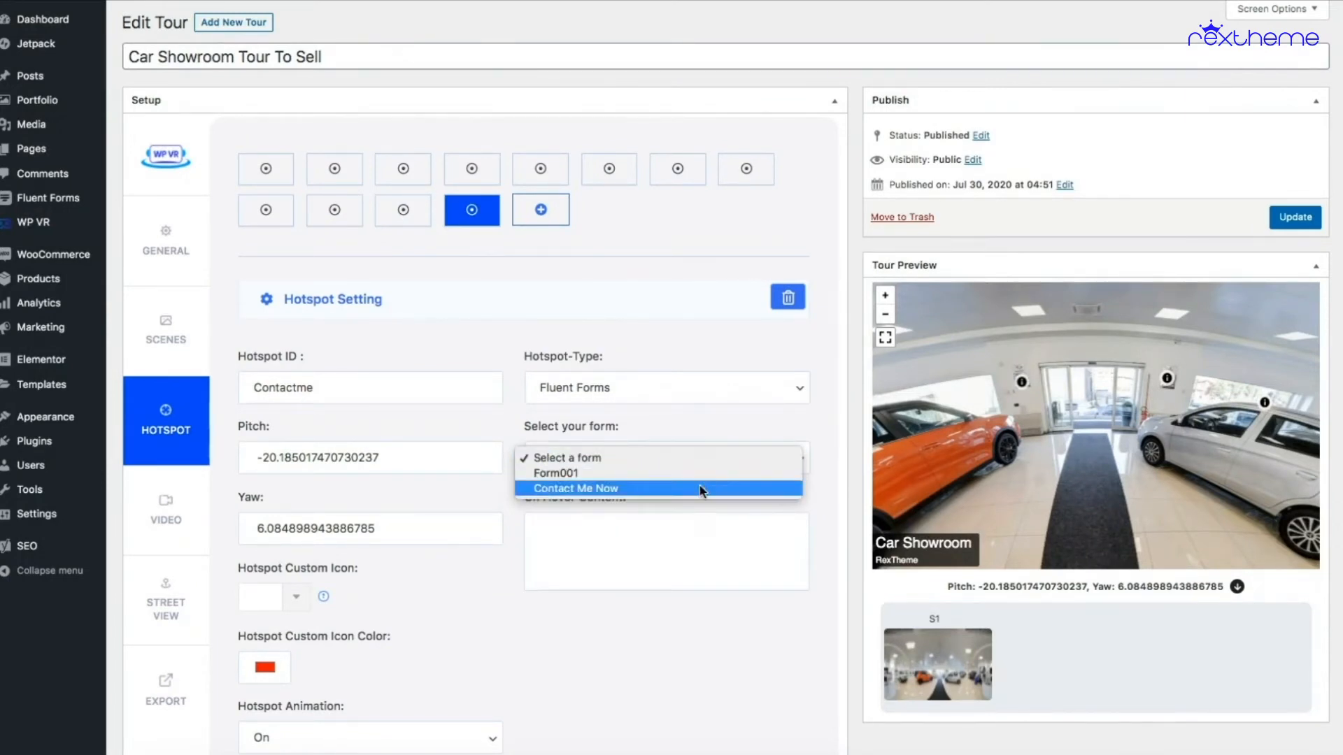
click(611, 489)
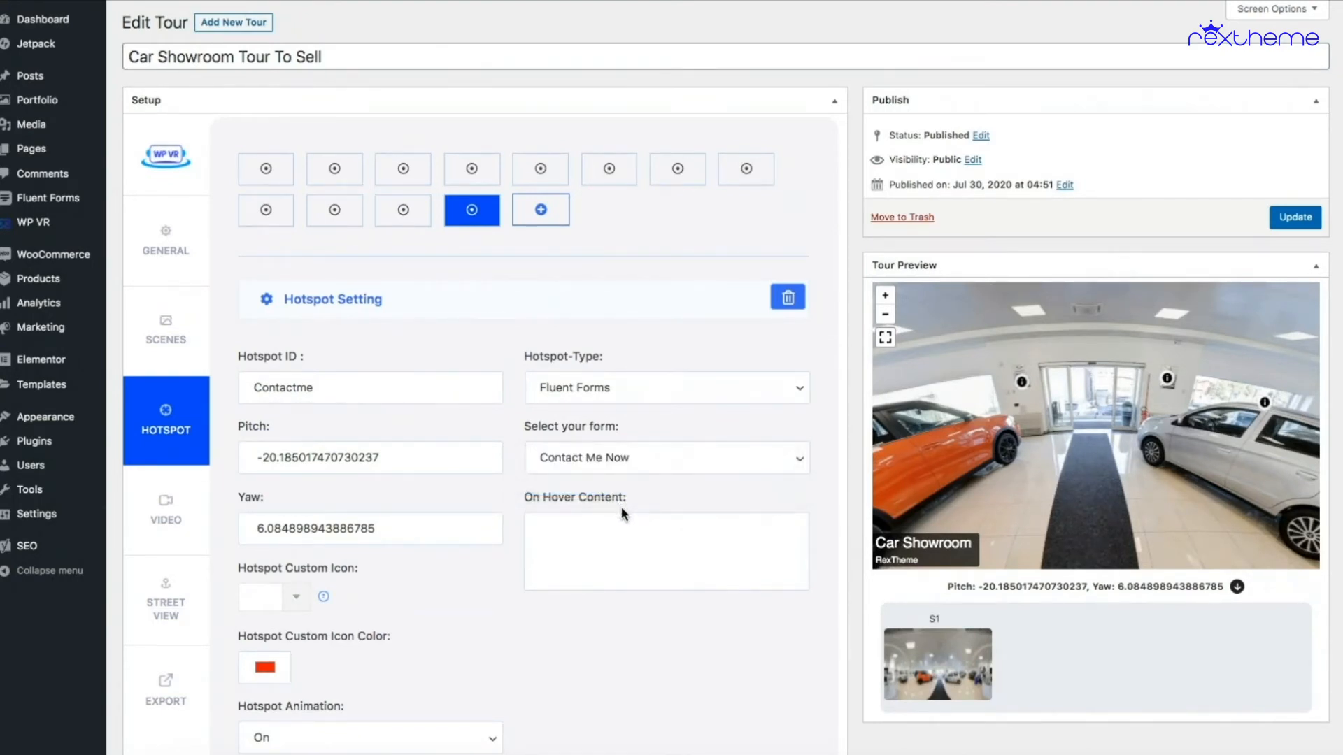
Step: Set the Contactme hotspot's hover content to "Contact me now" and update the tour
click(627, 523)
text(Contact me now)
click(1282, 221)
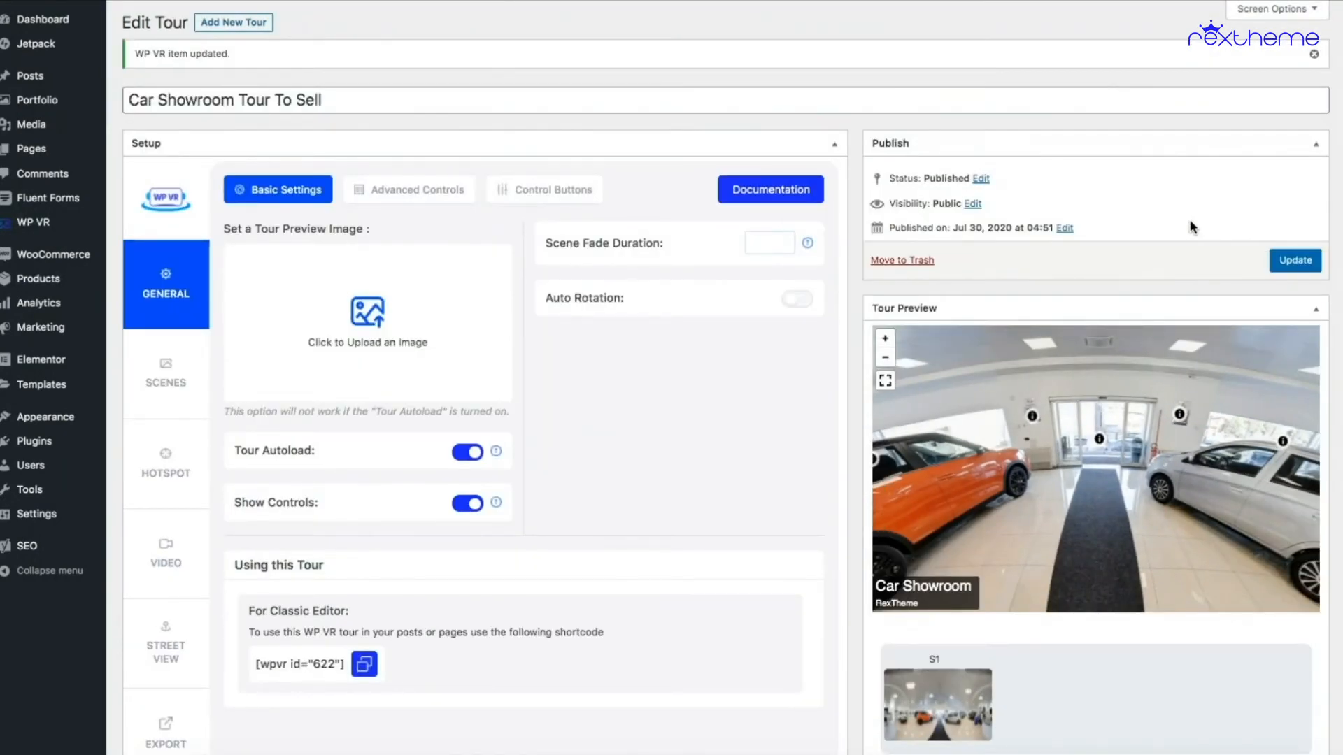
Step: Test the entrance-door hotspot in the tour preview by checking its hover text, reviewing the contact form and closing it
click(1099, 466)
drag(1099, 466, 1090, 468)
mouse_move(1090, 450)
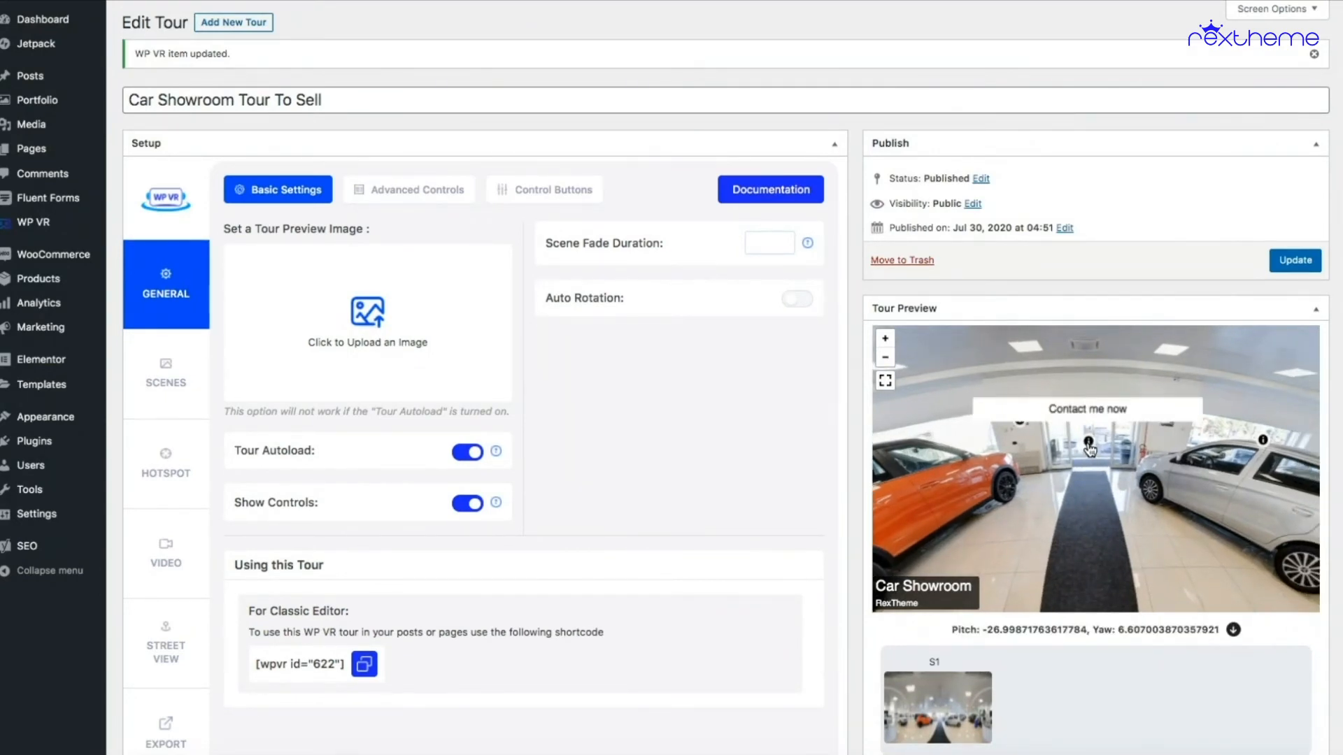
click(1090, 450)
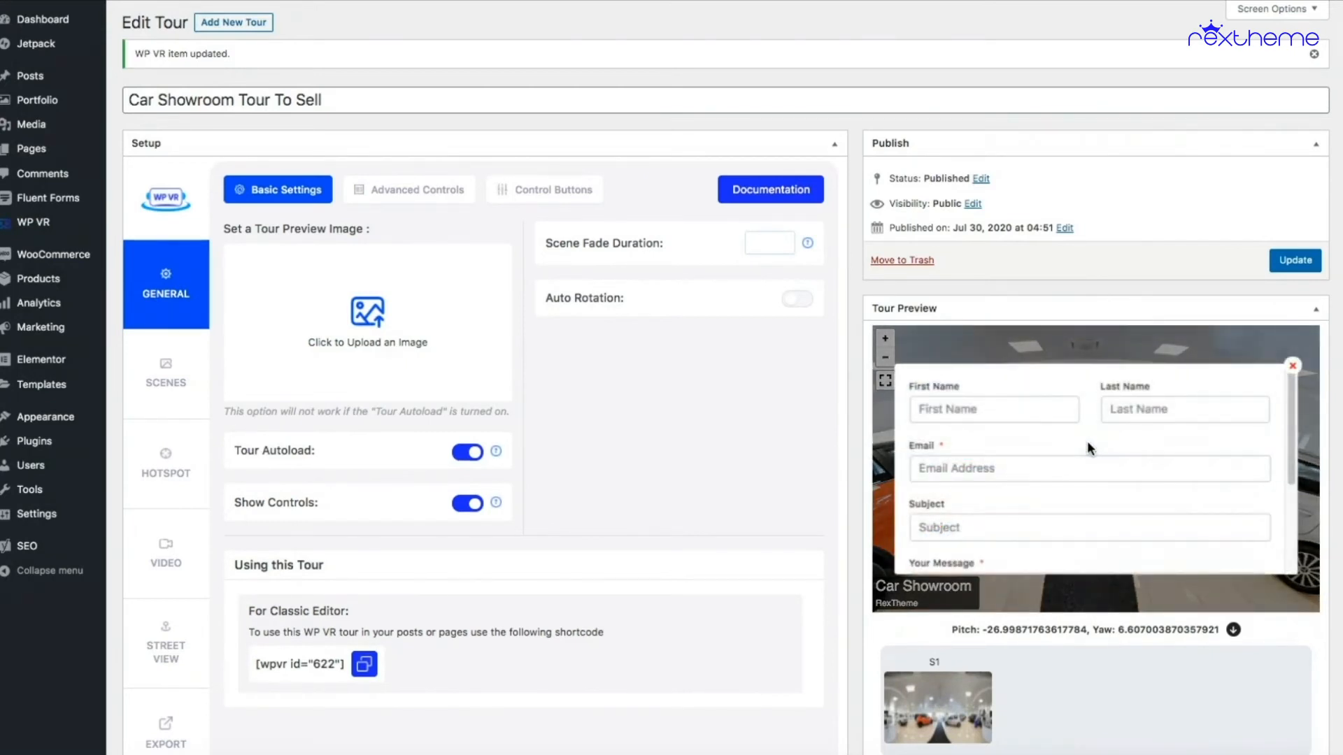
scroll(1097, 438, down, 2)
scroll(1097, 438, down, 1)
scroll(1118, 448, up, 3)
click(1293, 366)
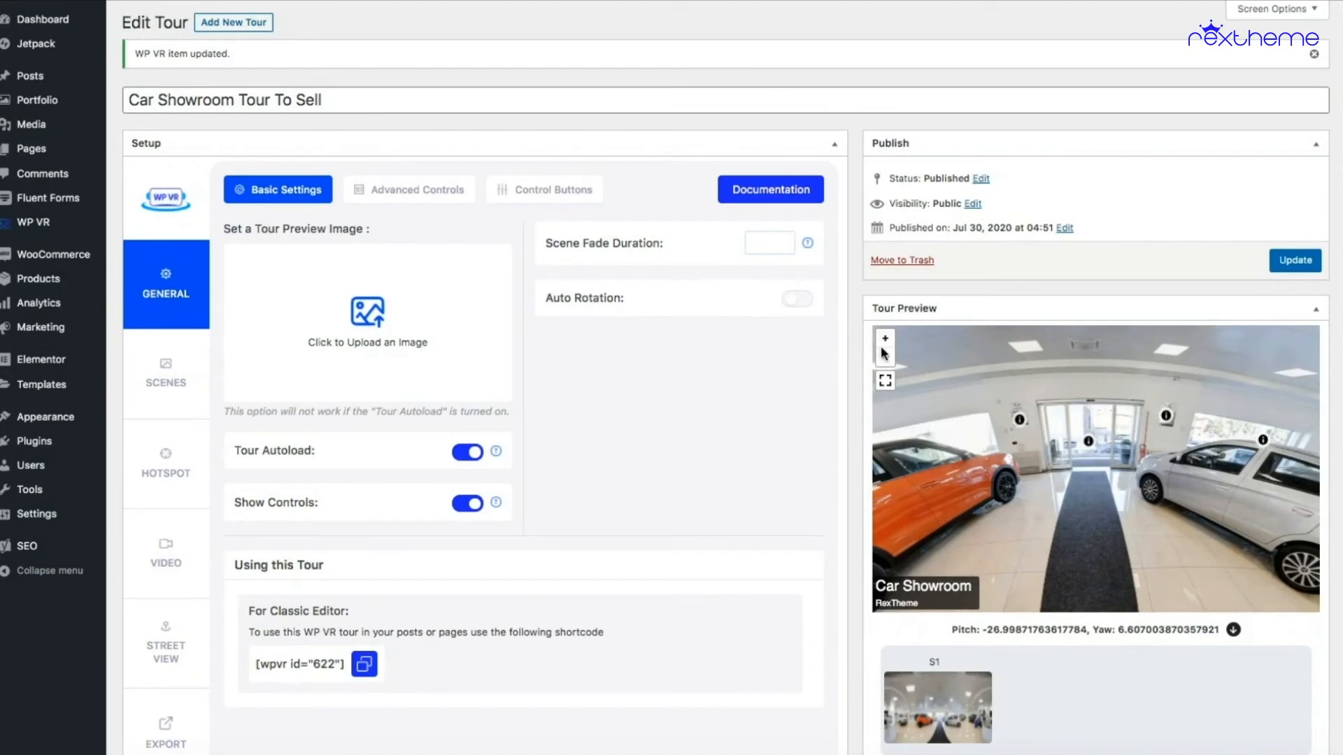
Step: Change the type of the Tivoli hotspot on the orange car to Fluent Forms
drag(892, 430, 981, 428)
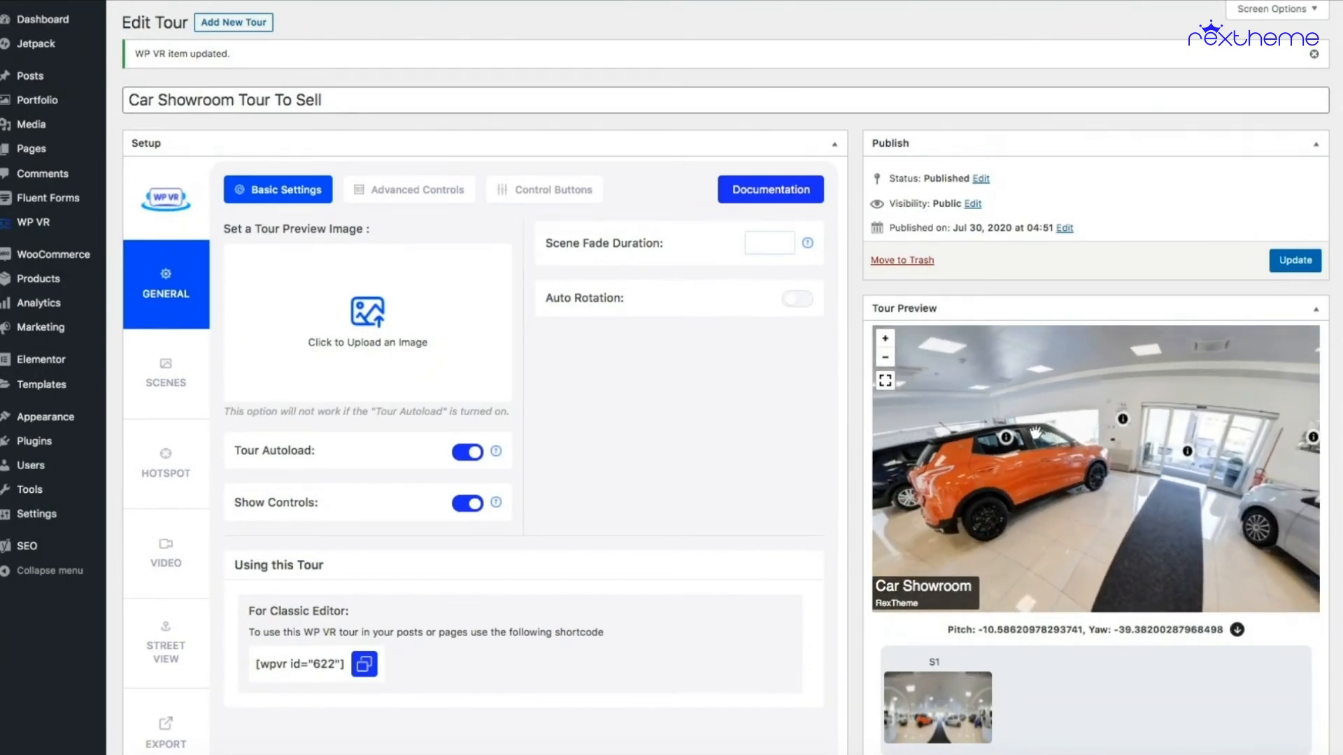
mouse_move(1005, 437)
click(172, 376)
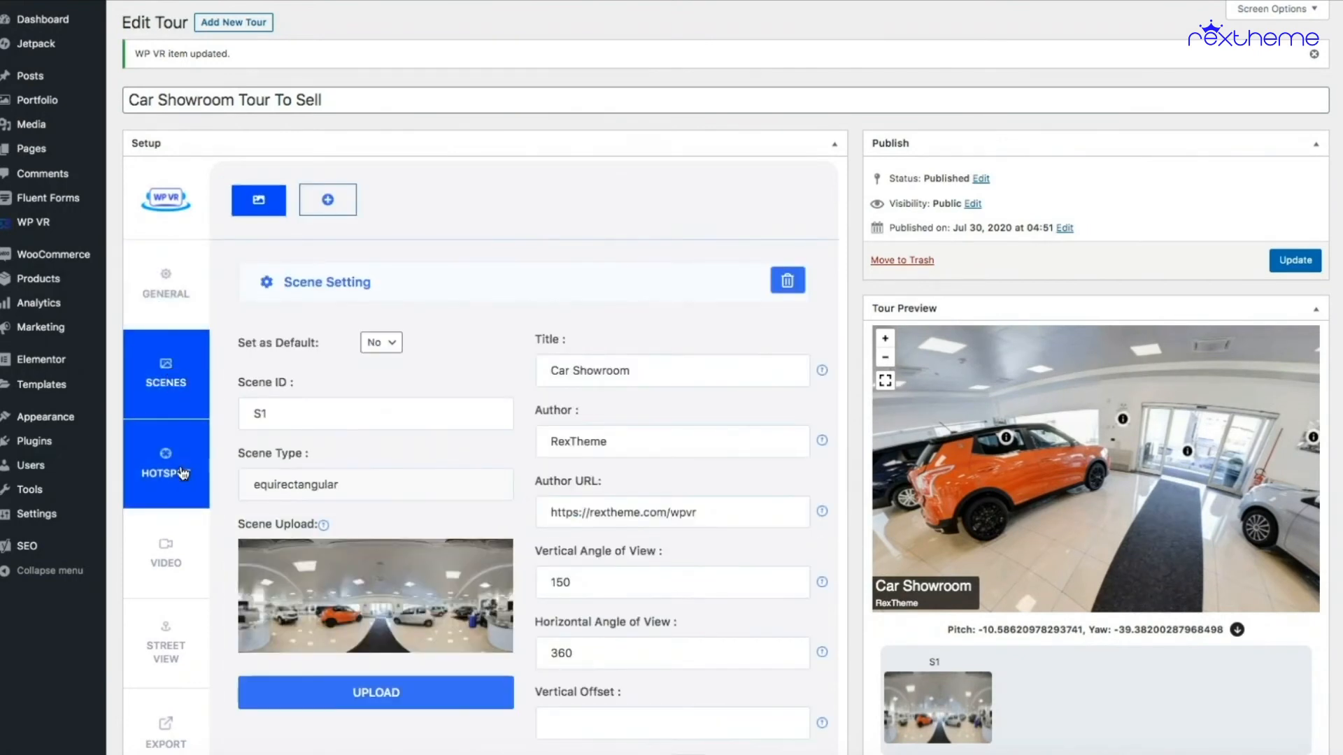
click(165, 465)
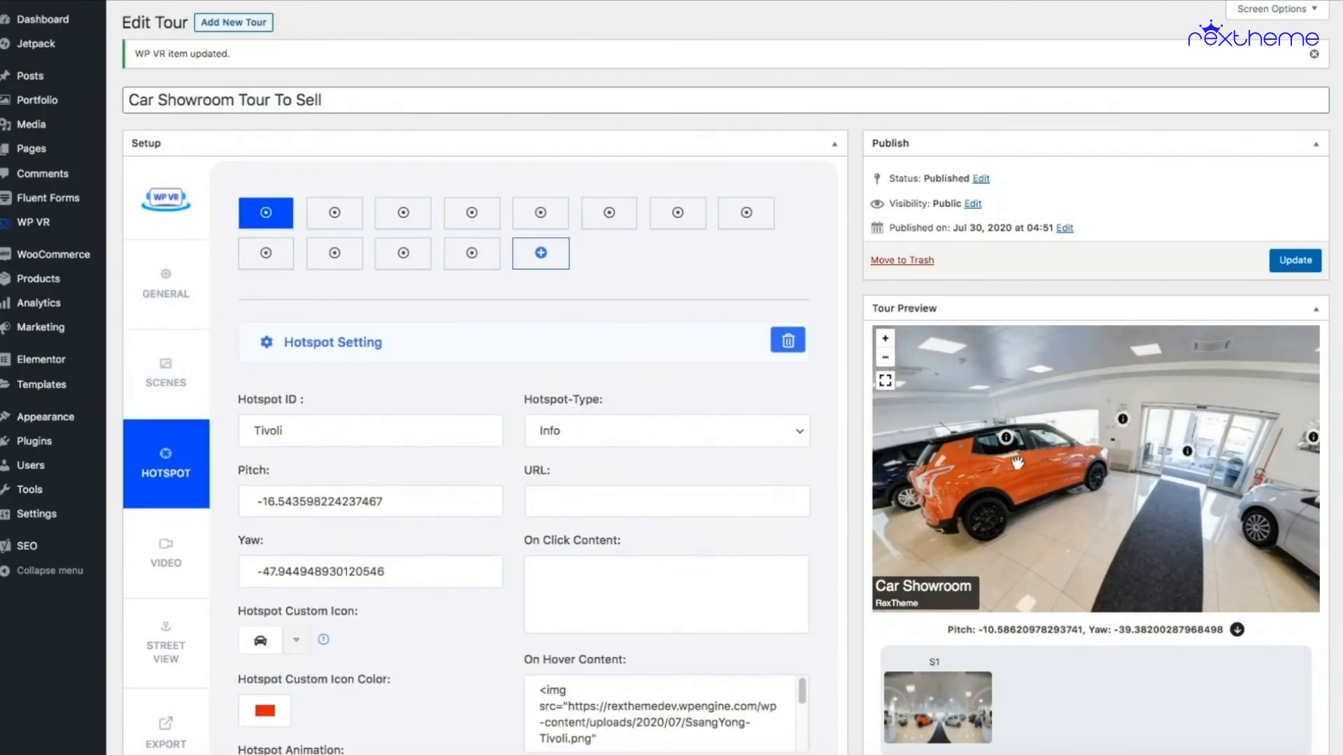
mouse_move(1006, 444)
scroll(846, 434, down, 1)
scroll(848, 434, down, 1)
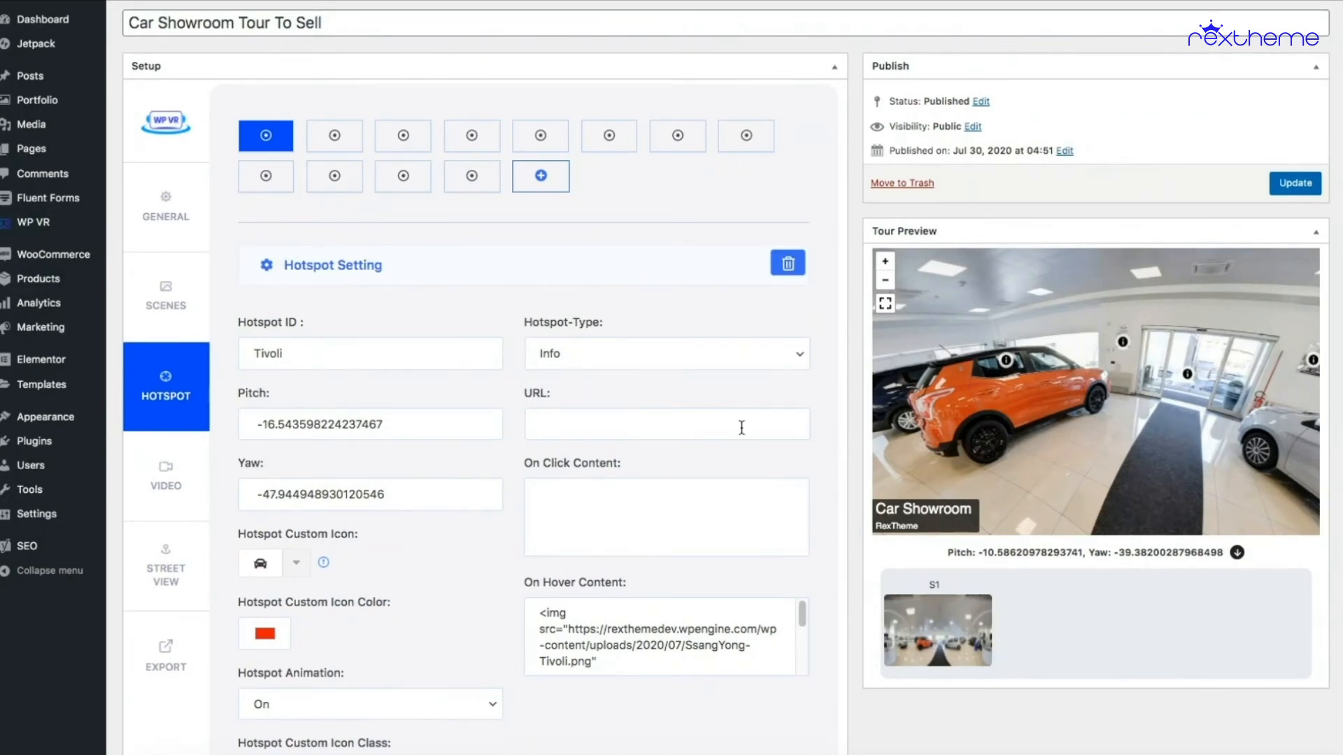
click(796, 358)
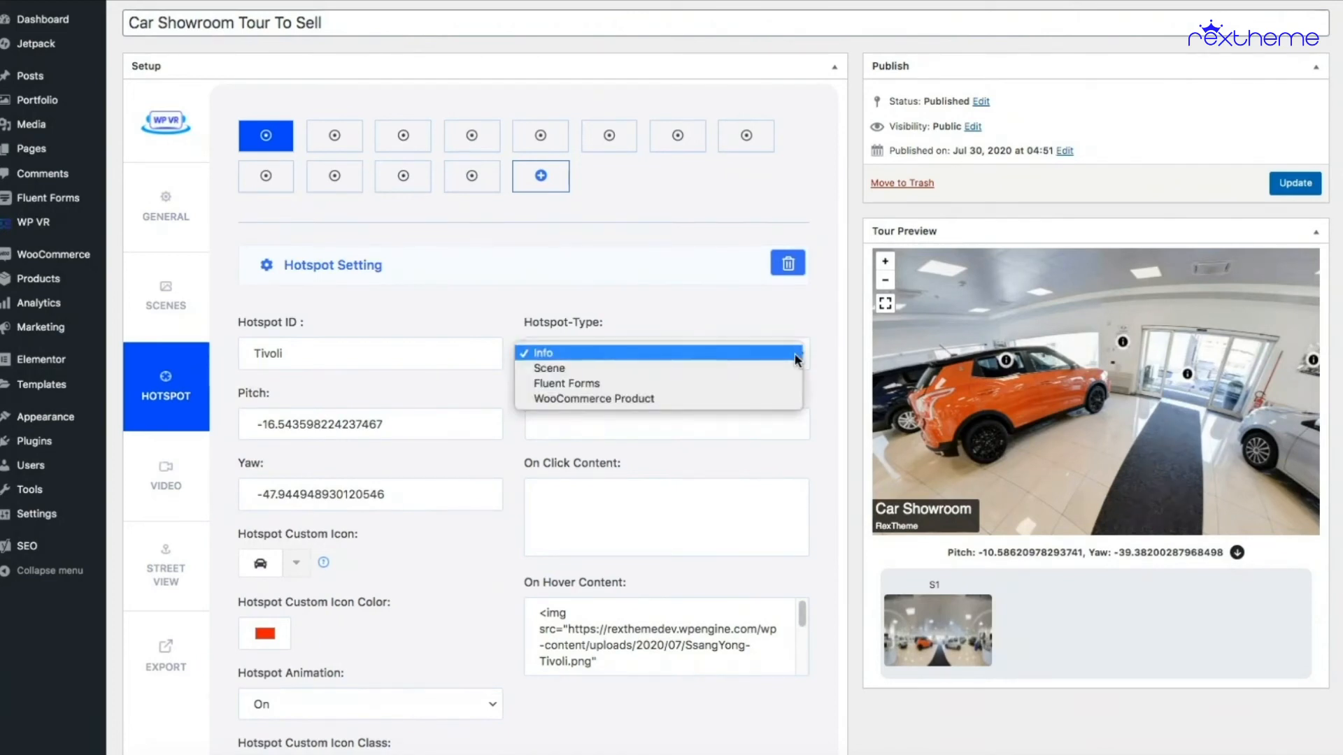
click(786, 383)
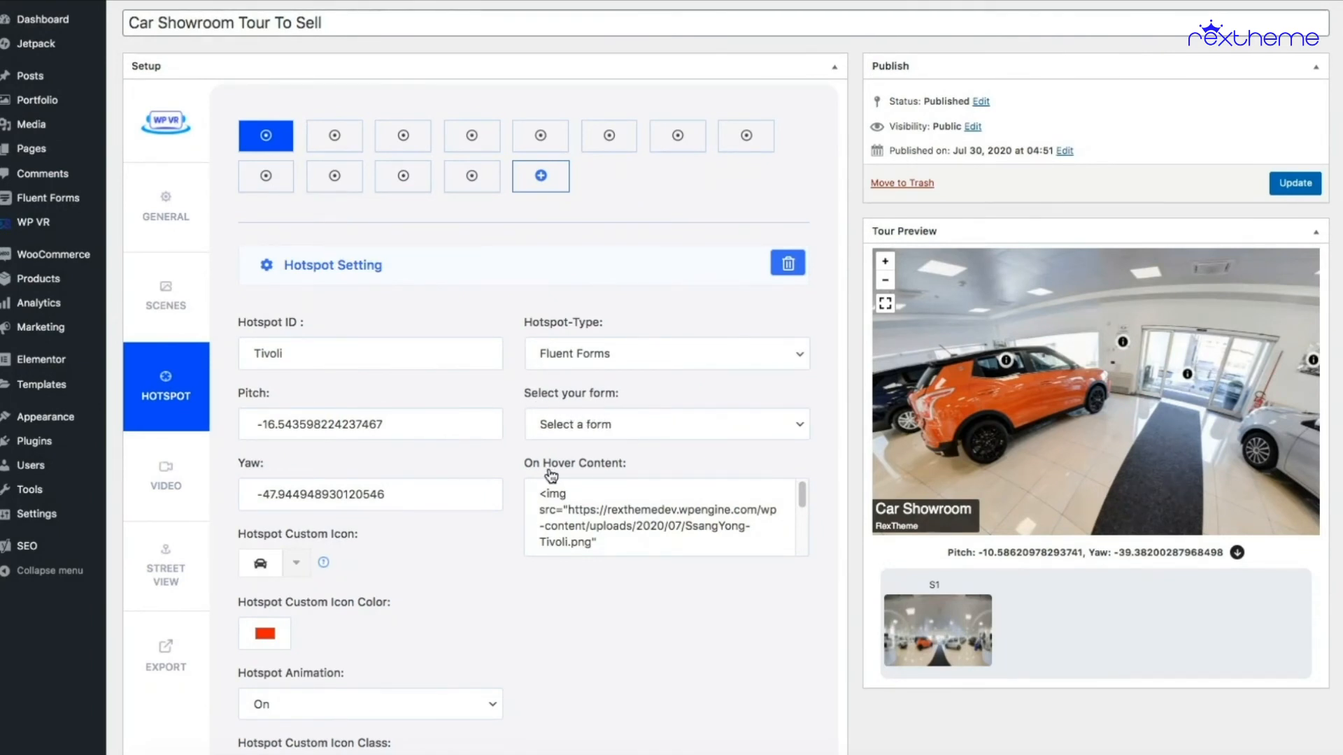
Step: Assign the Contact Me Now form to the Tivoli hotspot
click(798, 422)
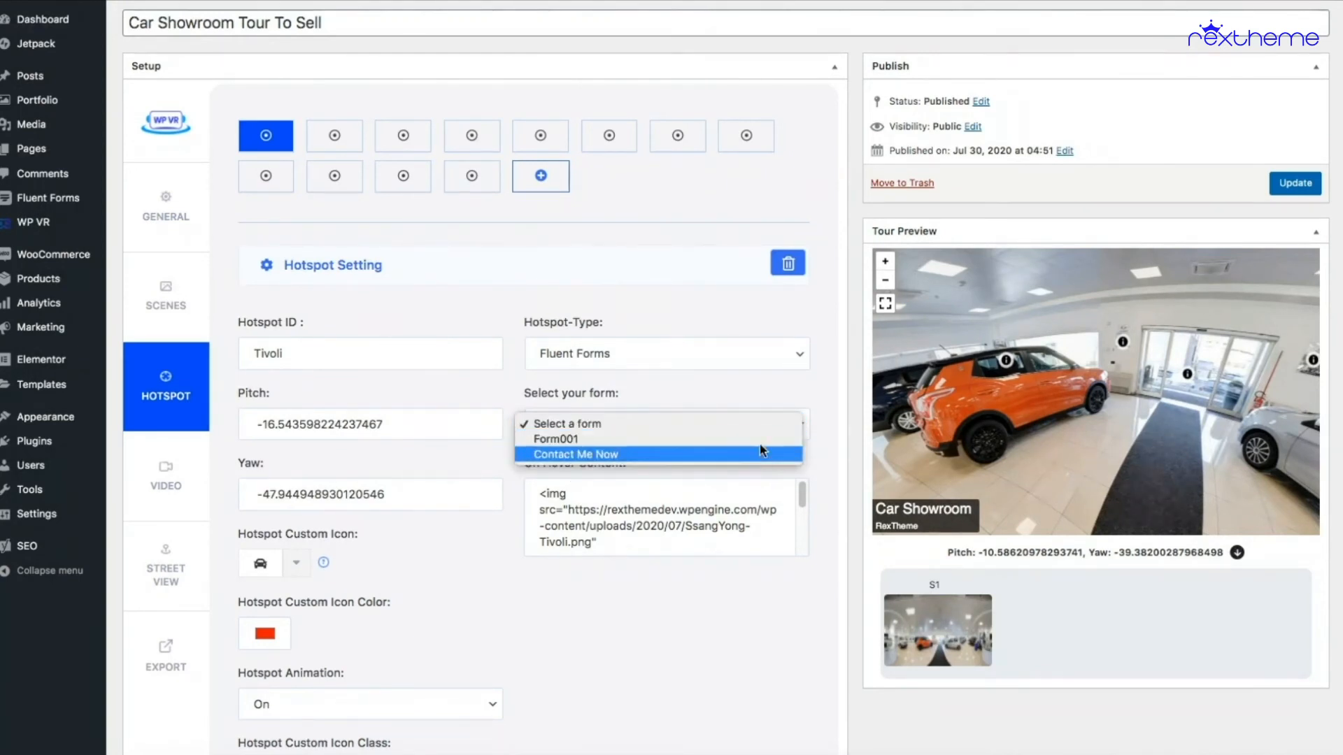
click(801, 430)
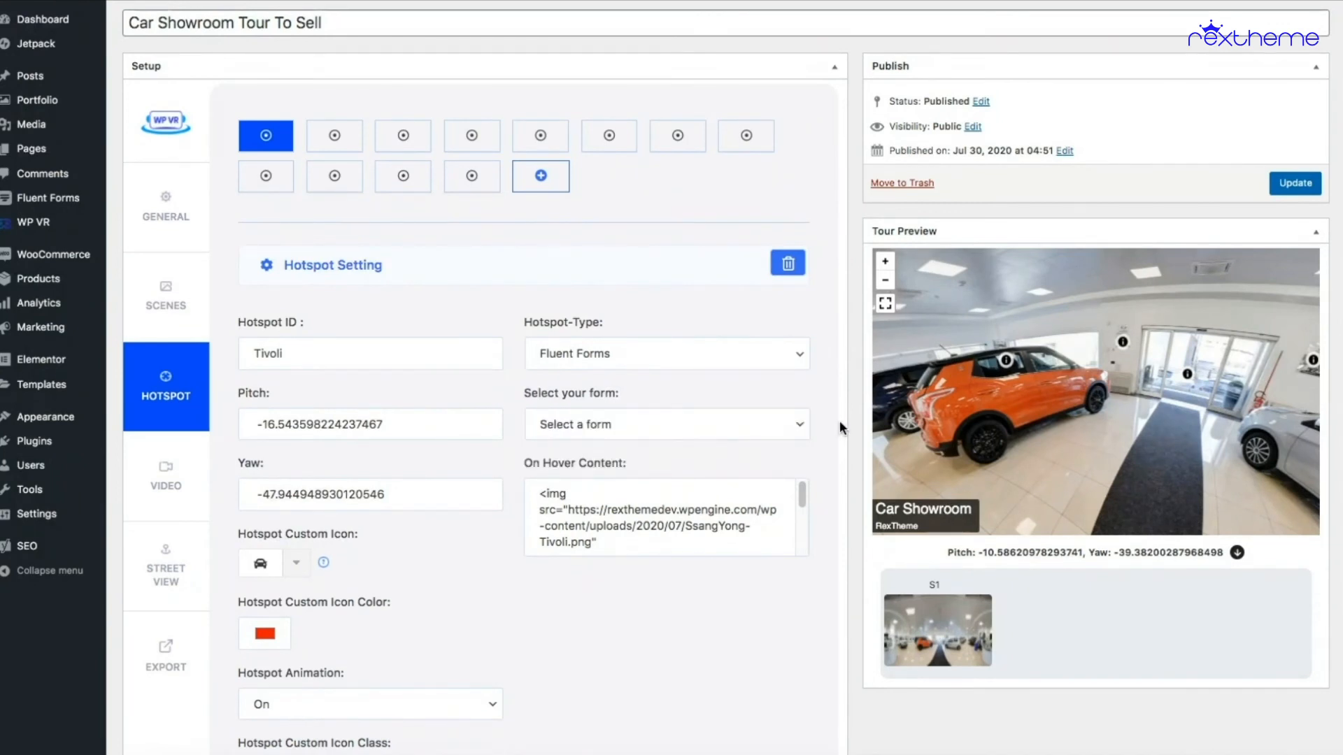
click(801, 424)
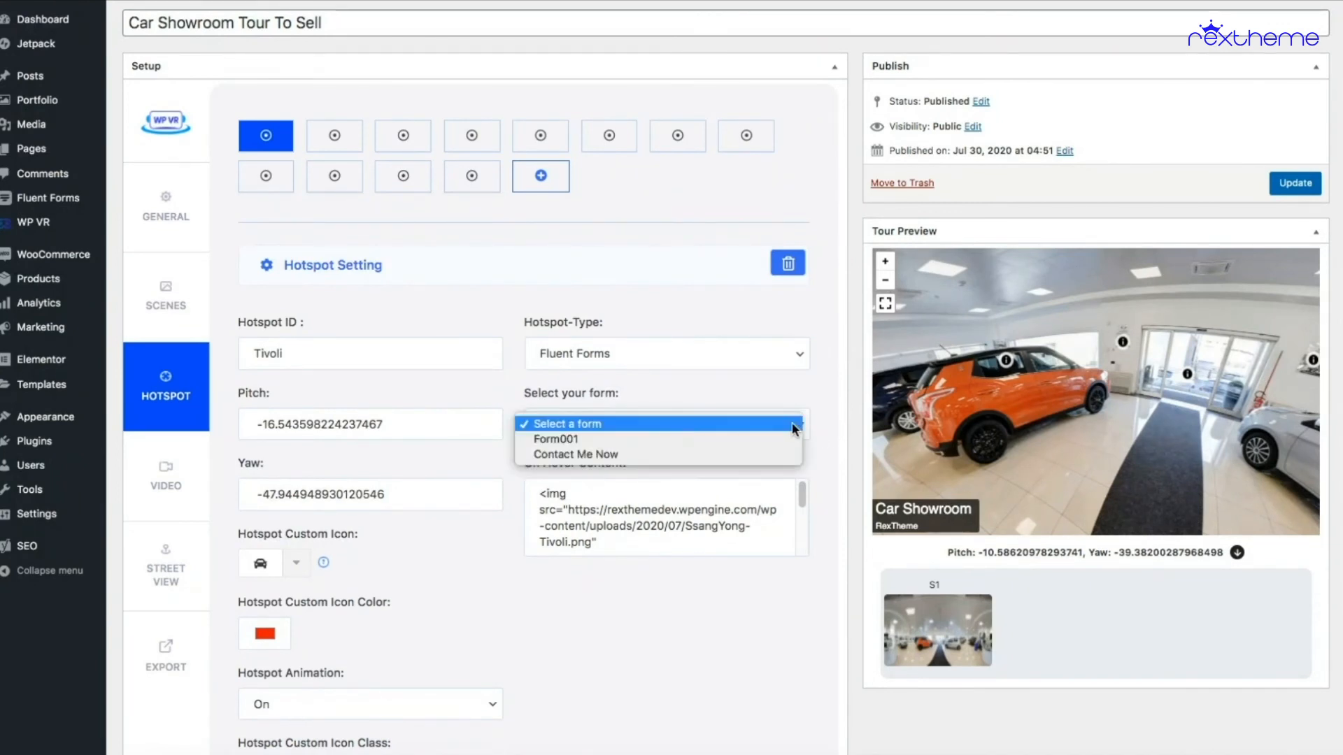
click(769, 455)
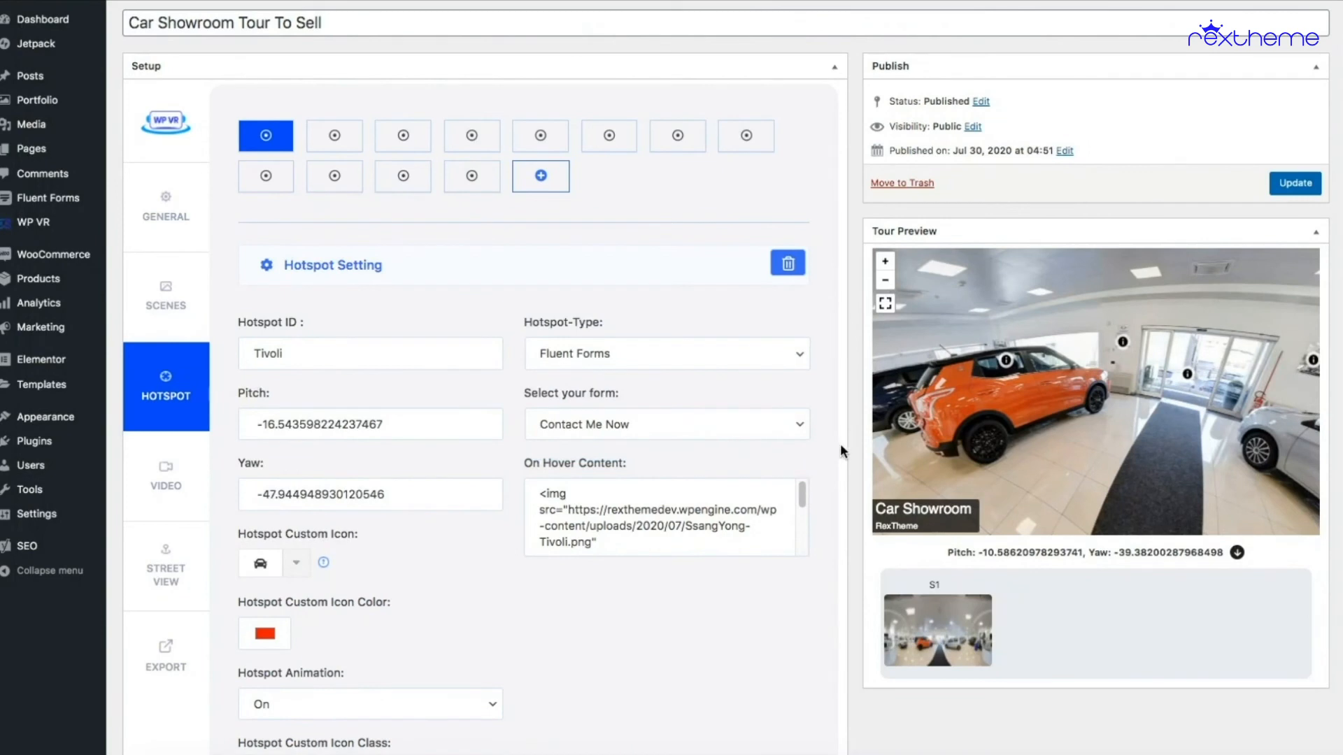
Step: Update the tour and test the orange car's Tivoli hotspot in the tour preview by opening, reviewing and closing its contact form
click(1287, 186)
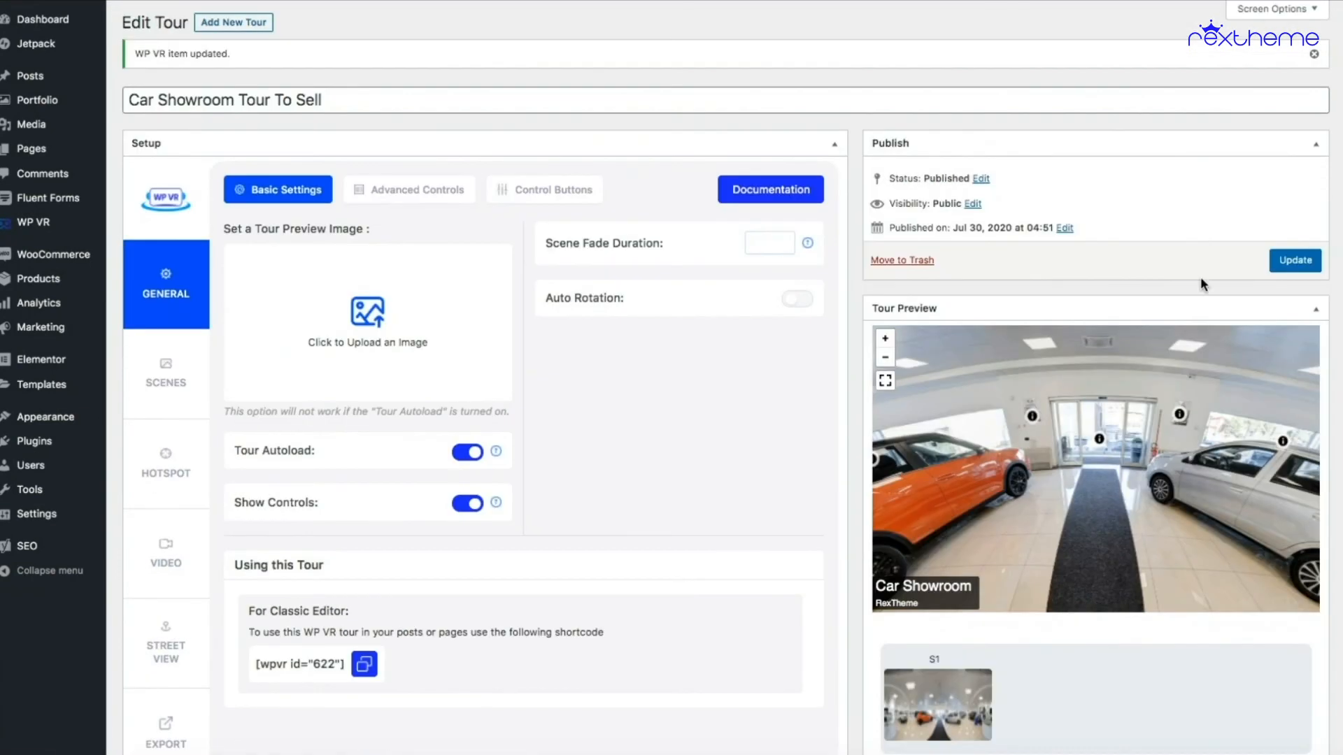
drag(1020, 510, 1215, 544)
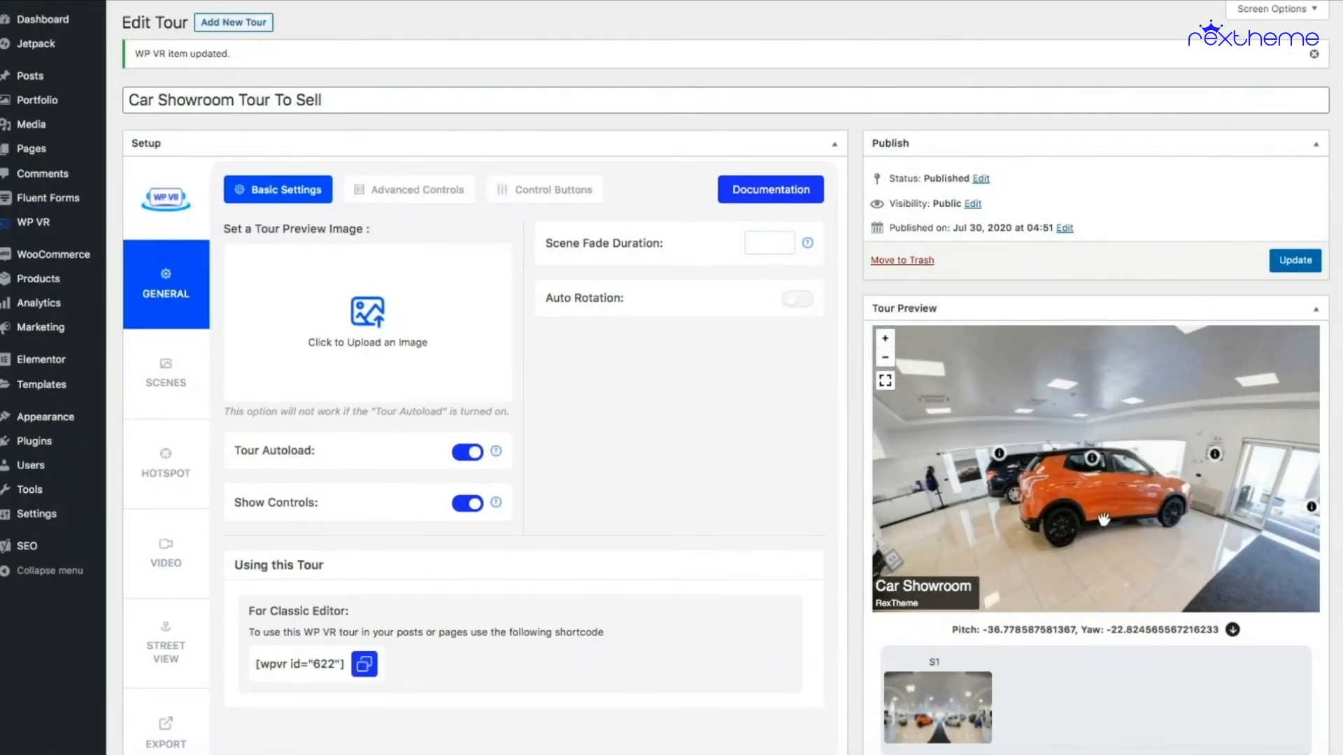
drag(1103, 520, 1098, 546)
mouse_move(1088, 488)
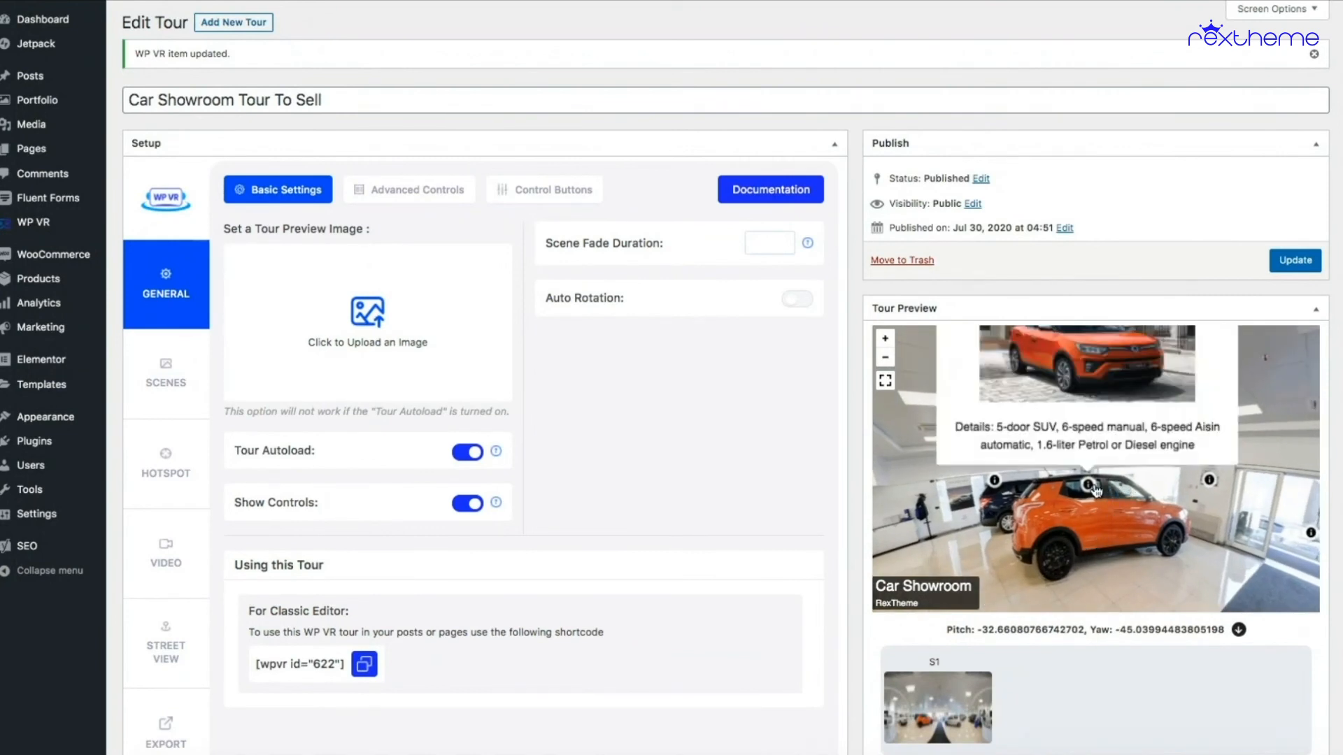
click(1088, 485)
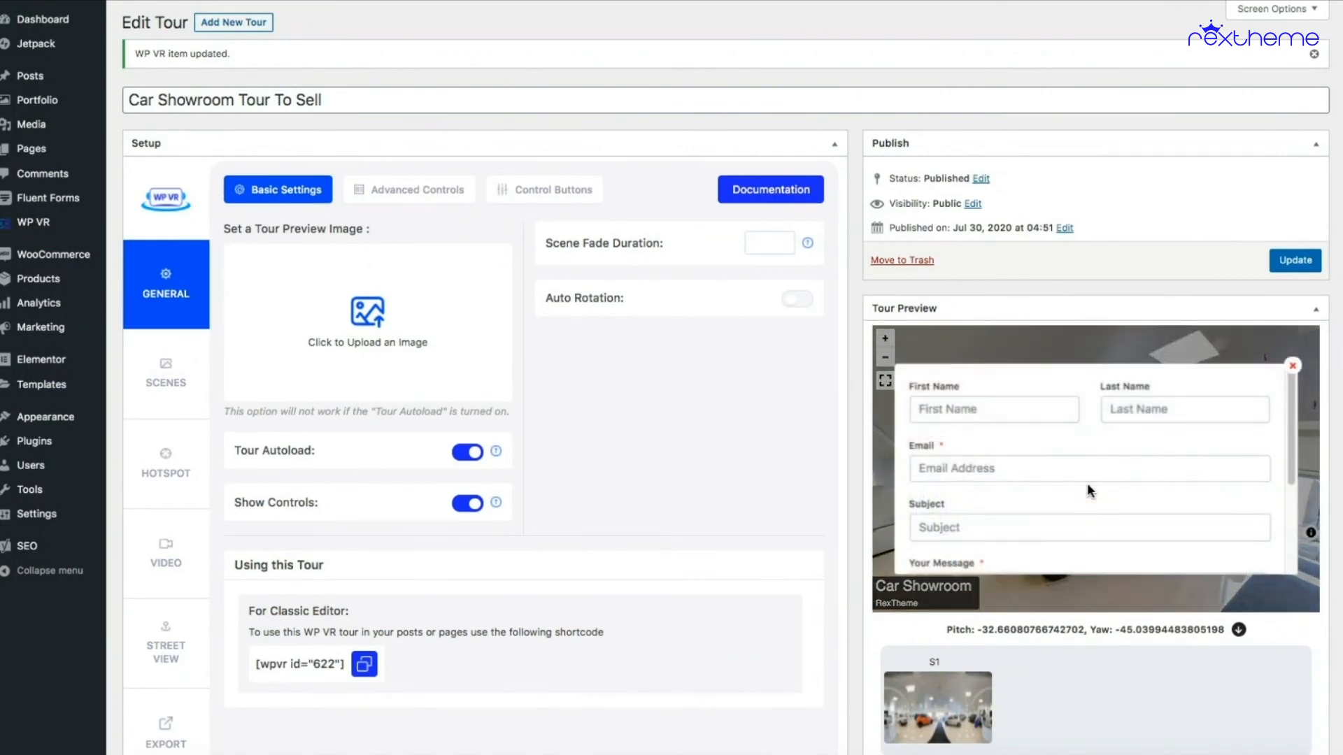
scroll(1178, 458, down, 3)
scroll(1178, 461, up, 3)
click(1292, 366)
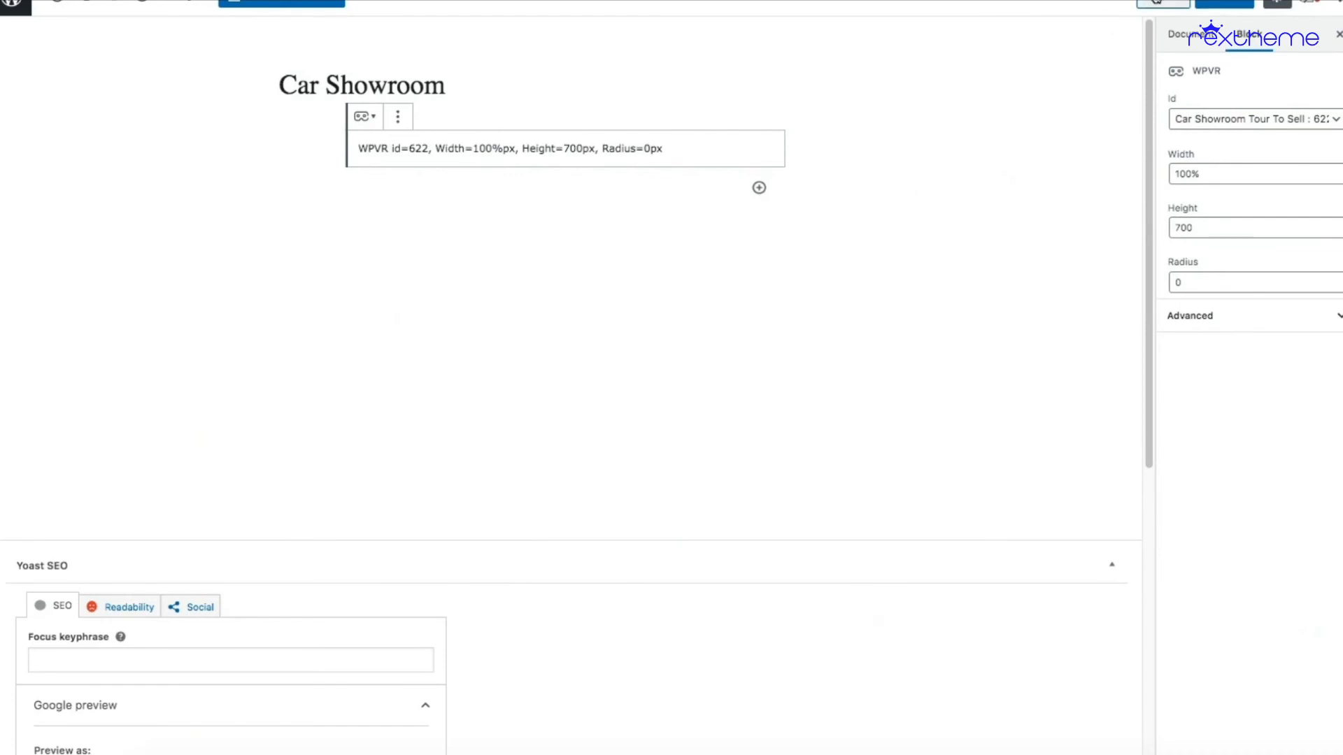
Step: Preview the Car Showroom page and test the entrance-door hotspot by checking its hover text, then opening and closing its contact form
click(1164, 6)
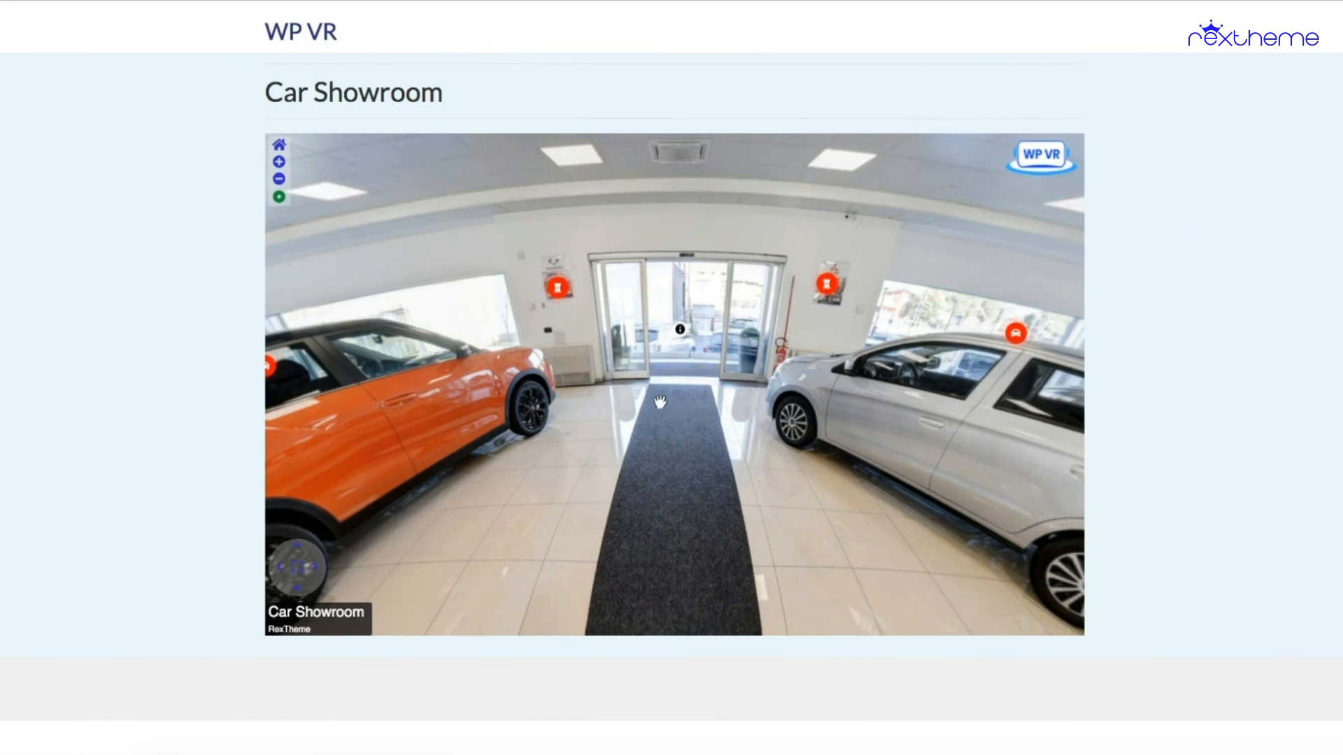
drag(660, 403, 671, 430)
mouse_move(676, 366)
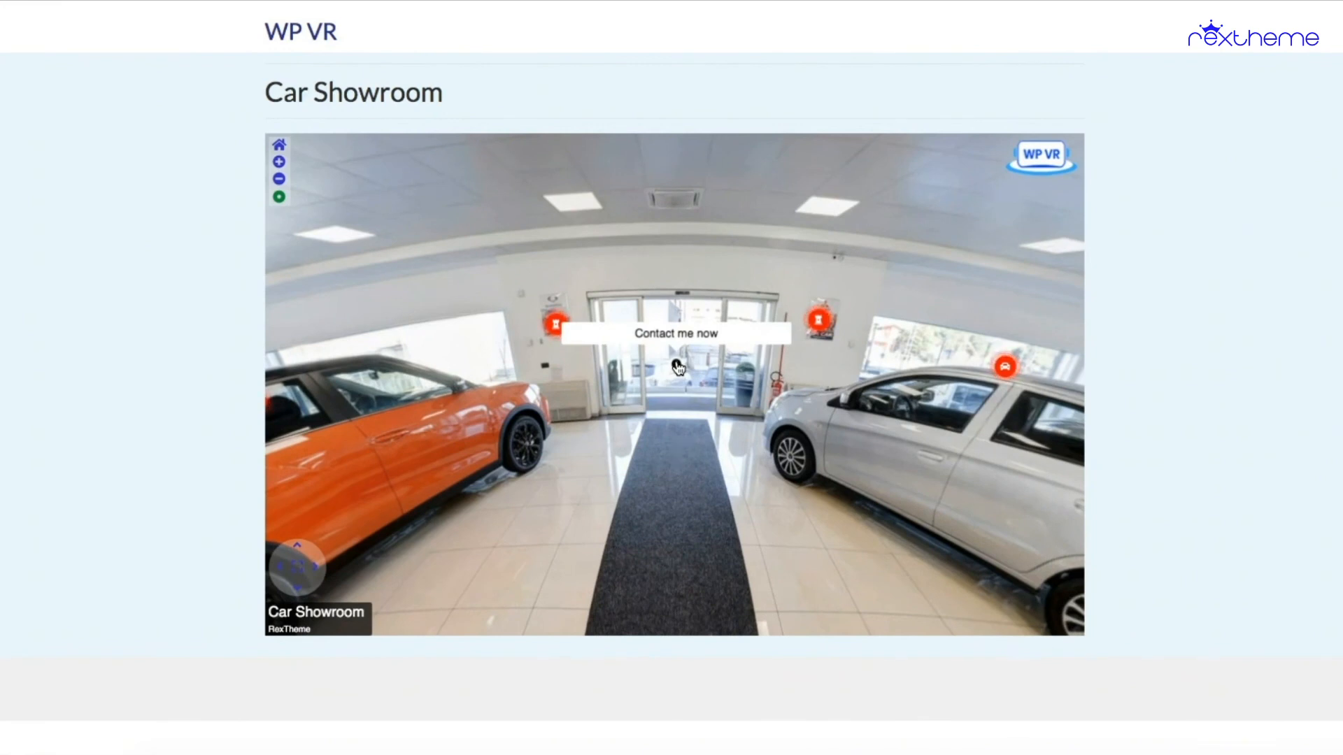
click(676, 368)
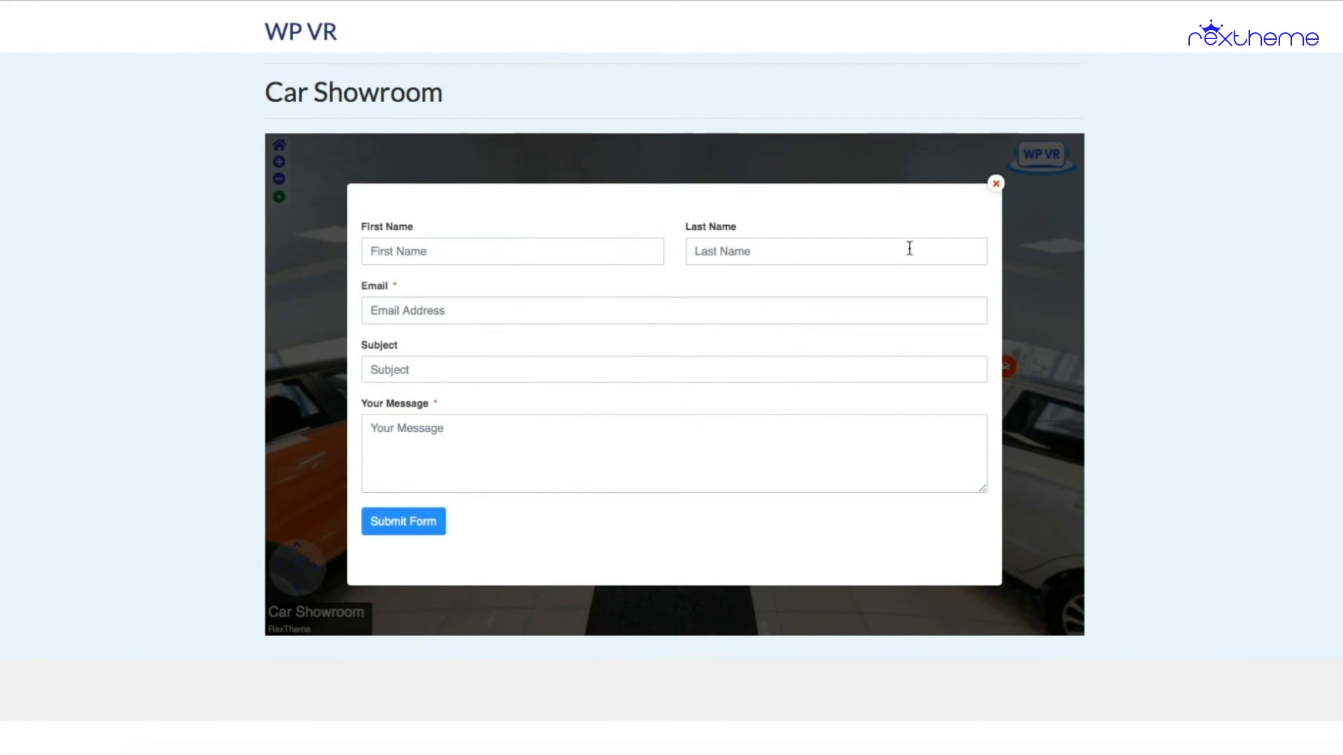
click(996, 184)
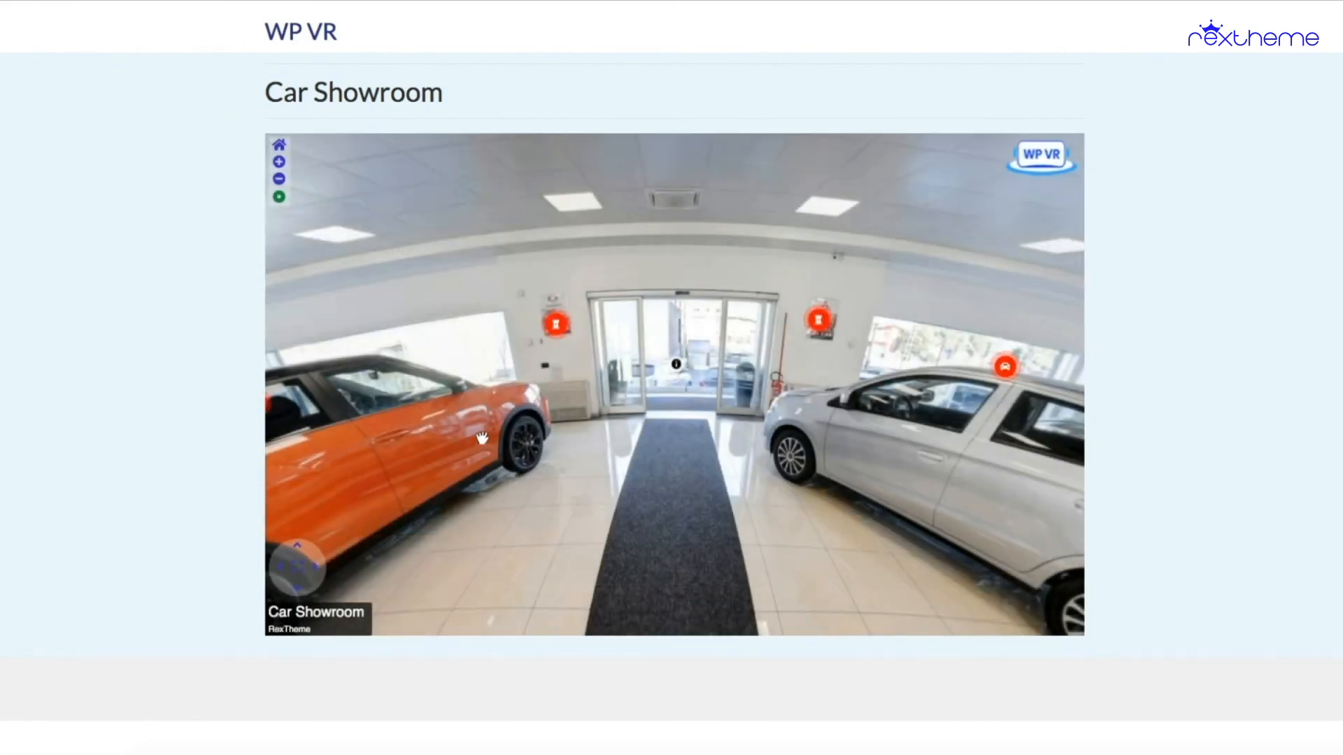
Step: Test the orange car's Tivoli hotspot on the previewed page by checking its hover content, then opening and closing its contact form
drag(518, 503, 687, 476)
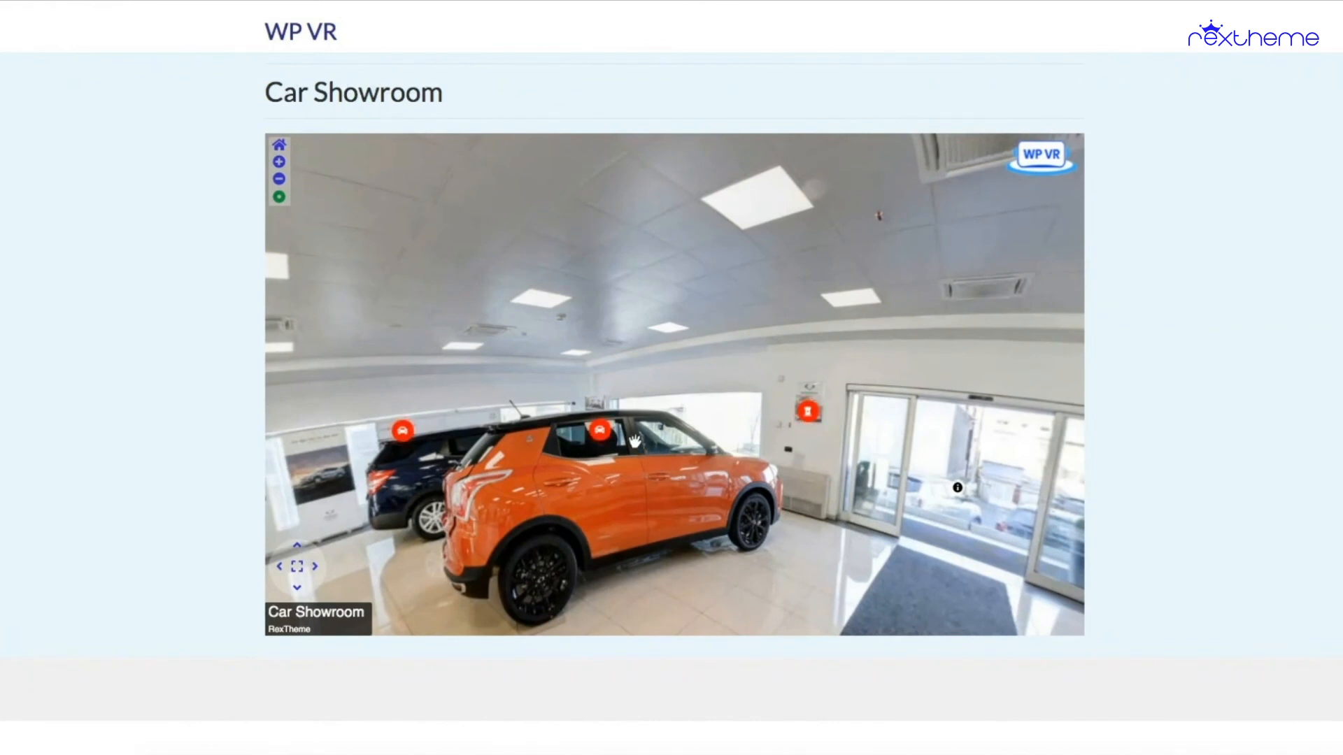
mouse_move(597, 435)
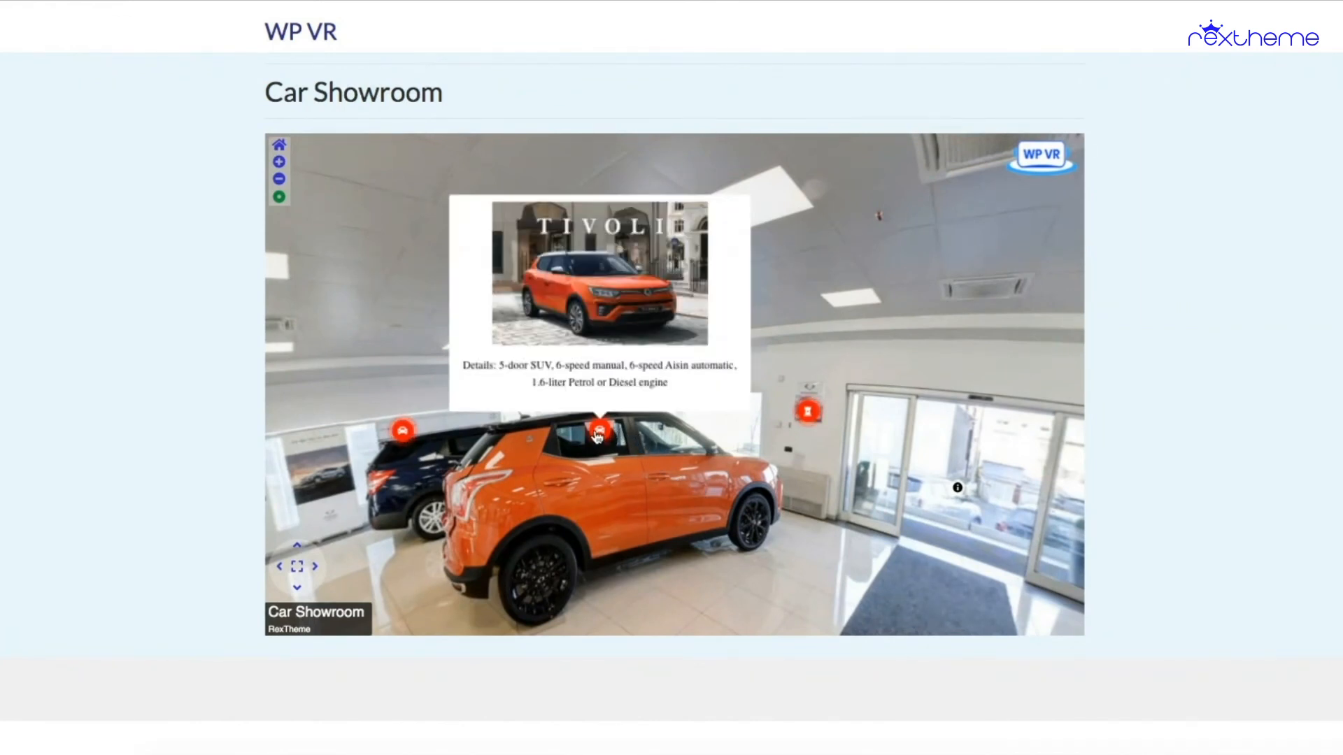
click(598, 435)
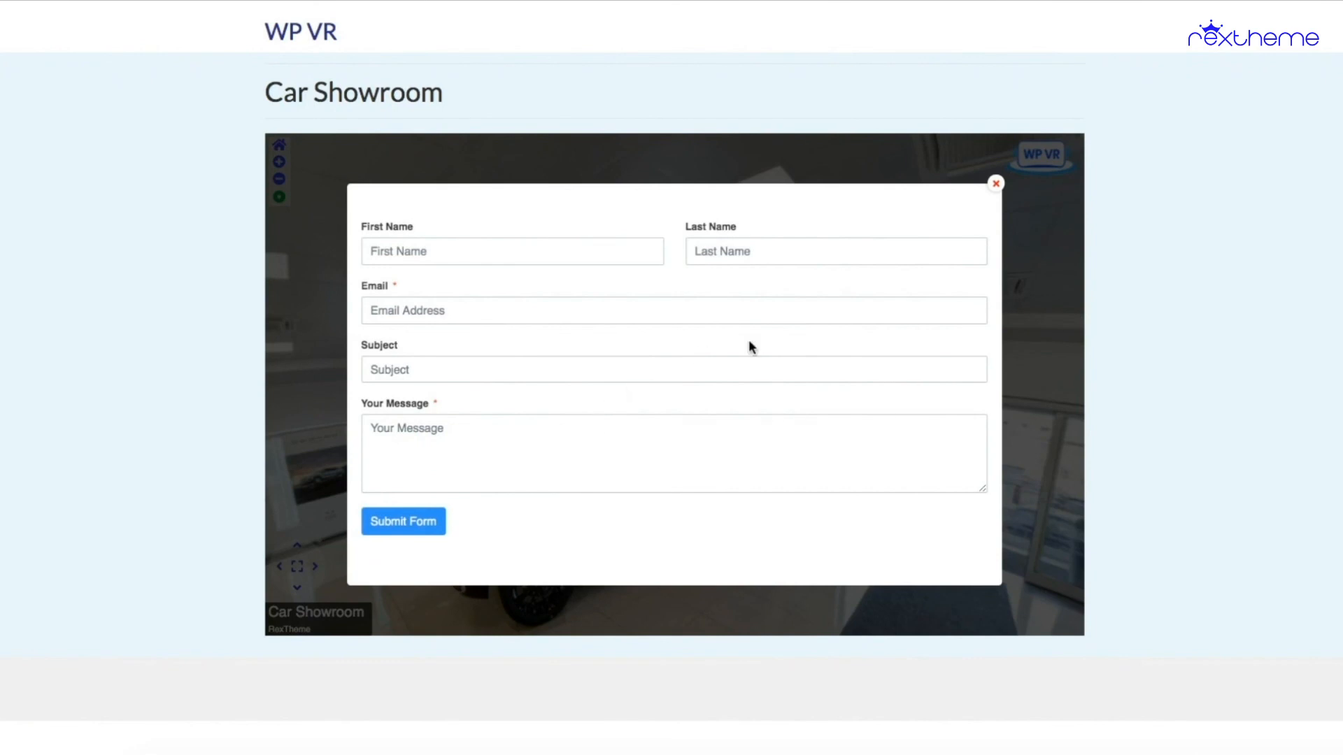
click(995, 184)
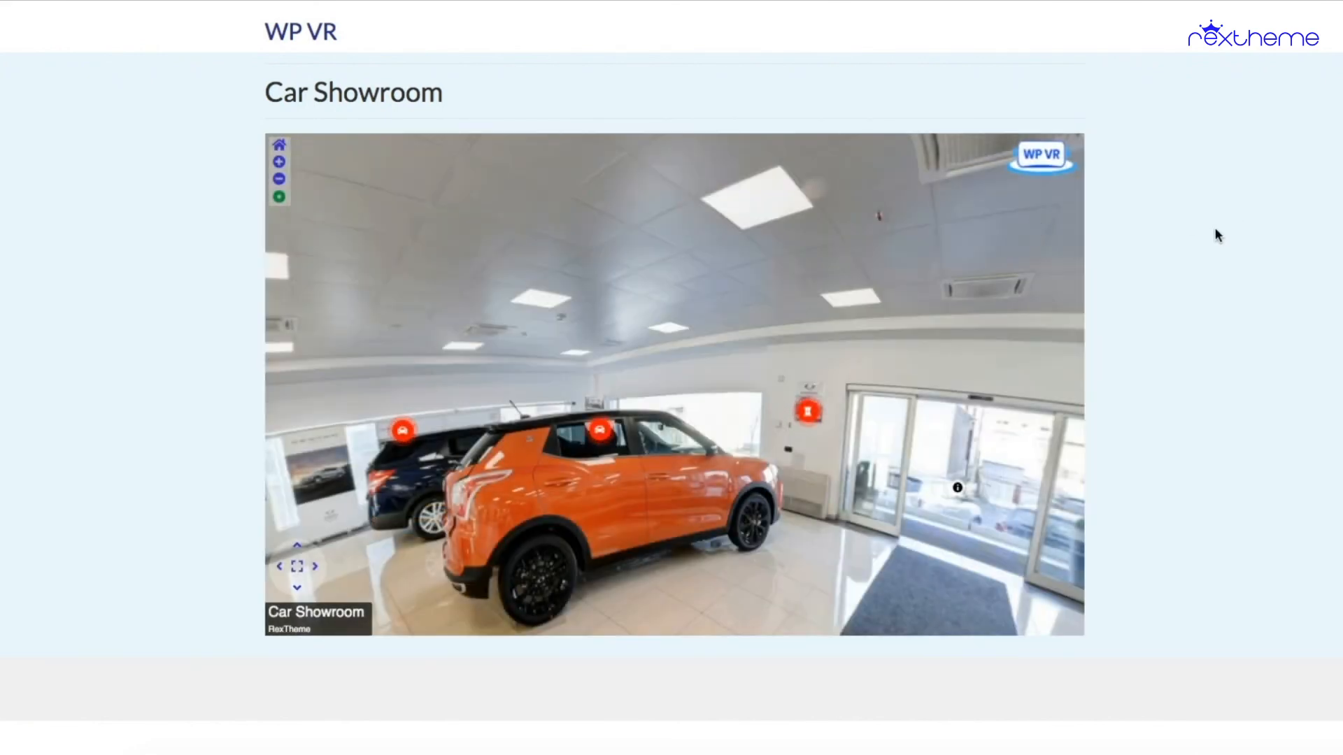